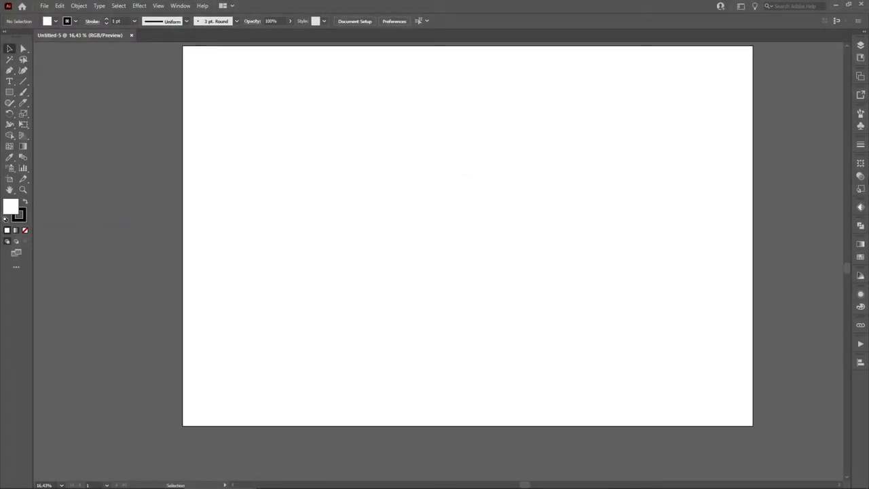
Set the fill to None and the stroke weight to 100 pt.
click(861, 114)
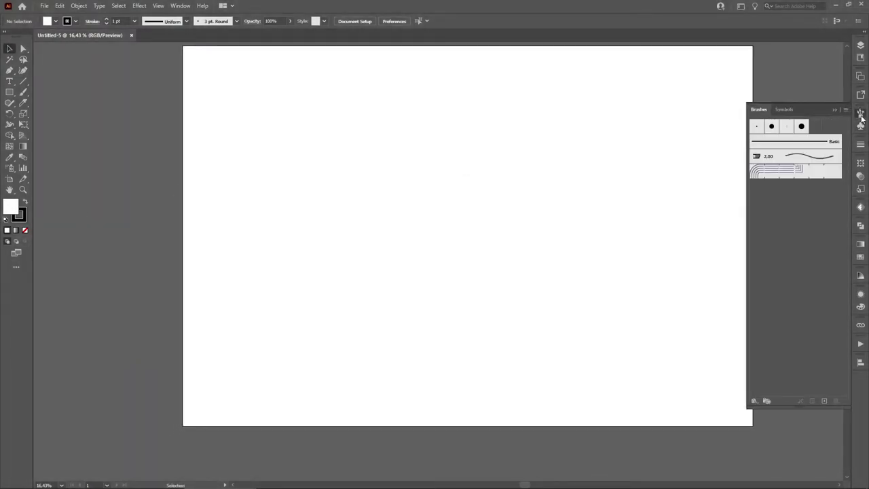
click(834, 110)
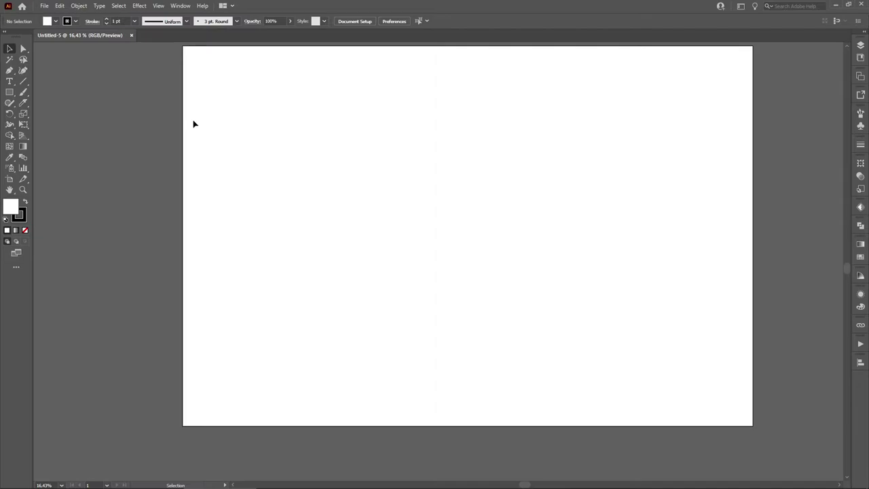
click(25, 231)
click(21, 216)
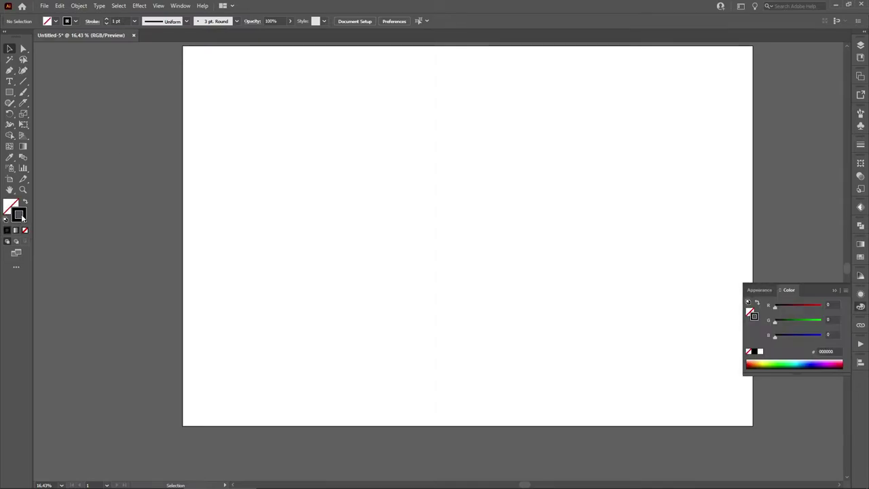
click(133, 21)
click(149, 239)
Draw a small rectangle, round its corners fully into a pill, and move it toward the centre.
drag(297, 148, 482, 256)
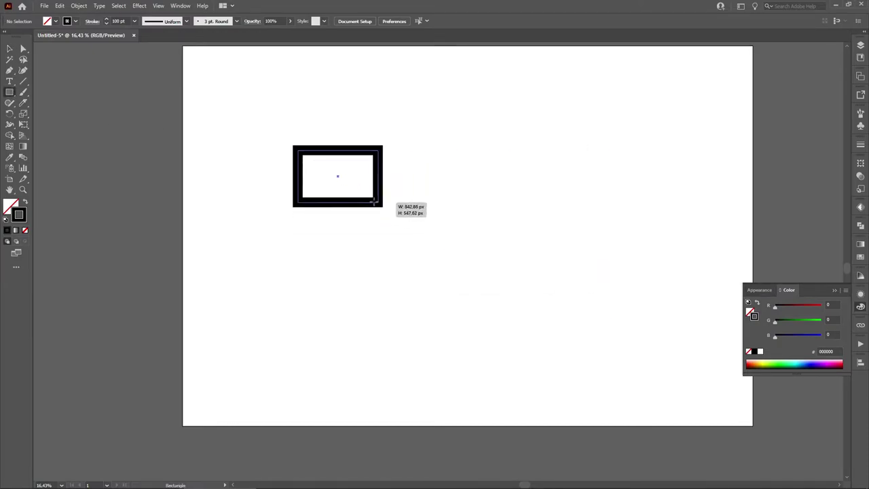
drag(482, 256, 361, 184)
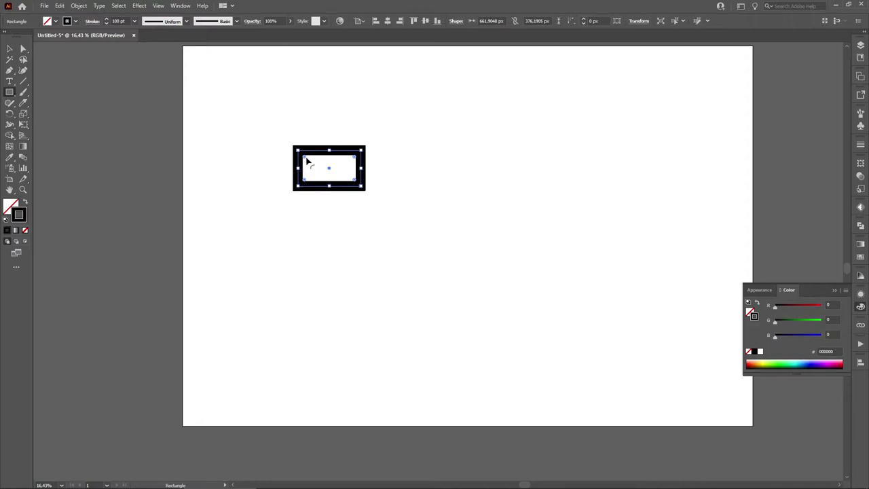
drag(307, 161, 349, 197)
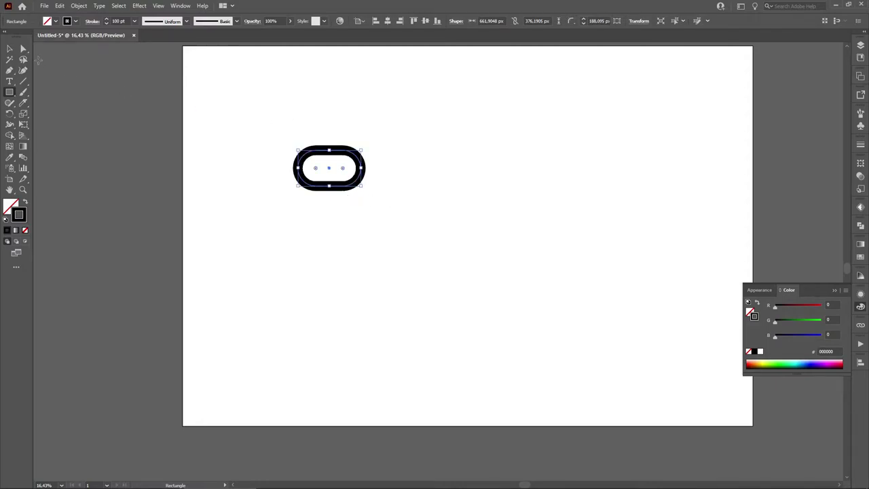
click(9, 49)
drag(343, 153, 462, 182)
click(87, 6)
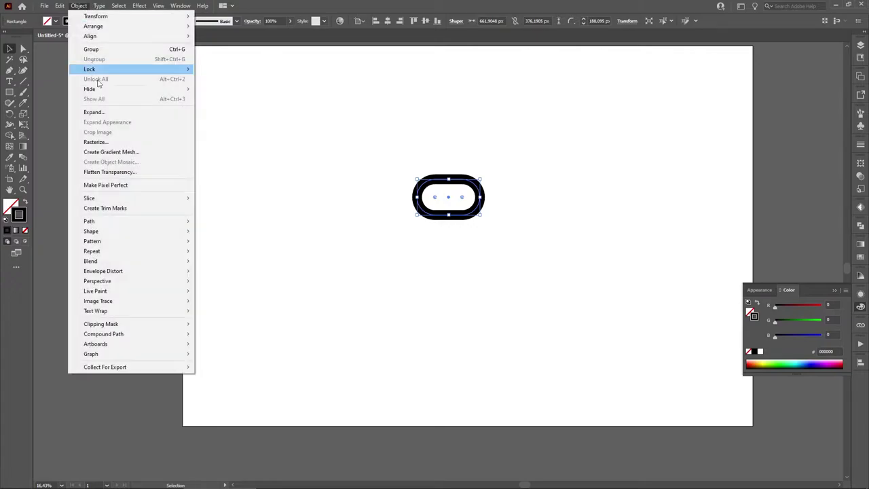
Expand the pill's stroke into a solid shape, centre it on the artboard and enlarge it.
click(101, 110)
click(385, 285)
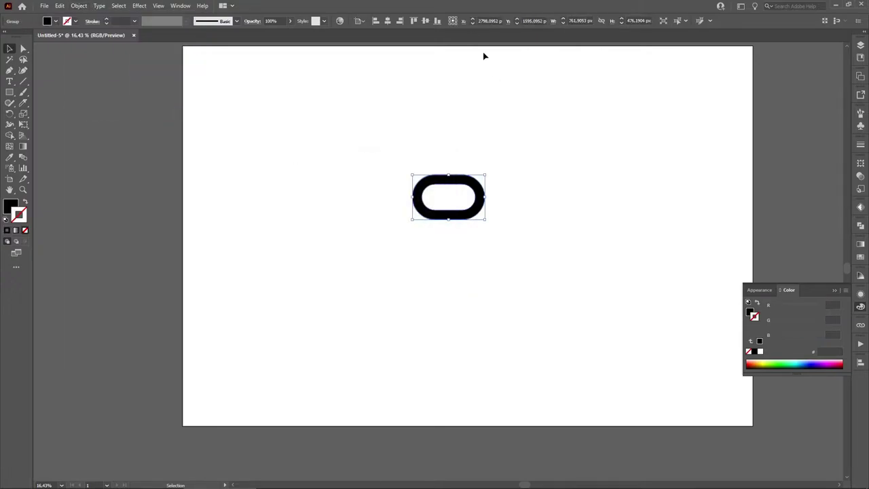
click(388, 20)
click(425, 20)
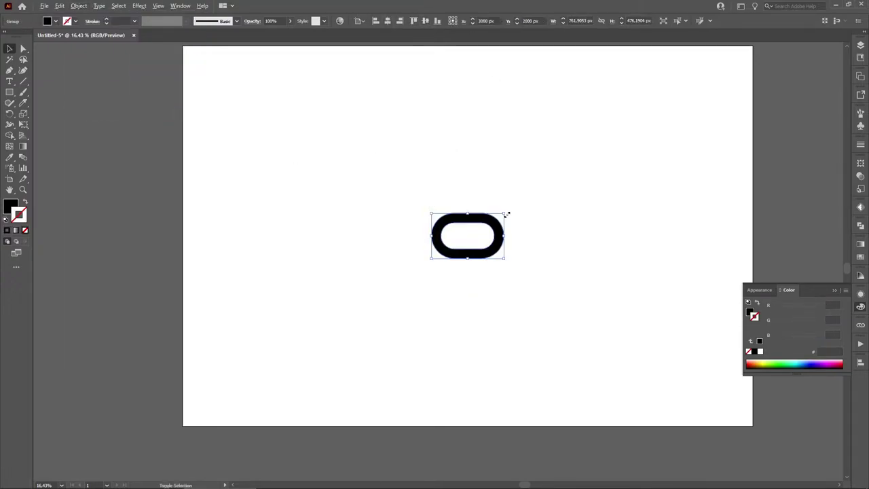
drag(506, 214, 591, 158)
Draw a small rectangle over the pill's top edge.
click(538, 117)
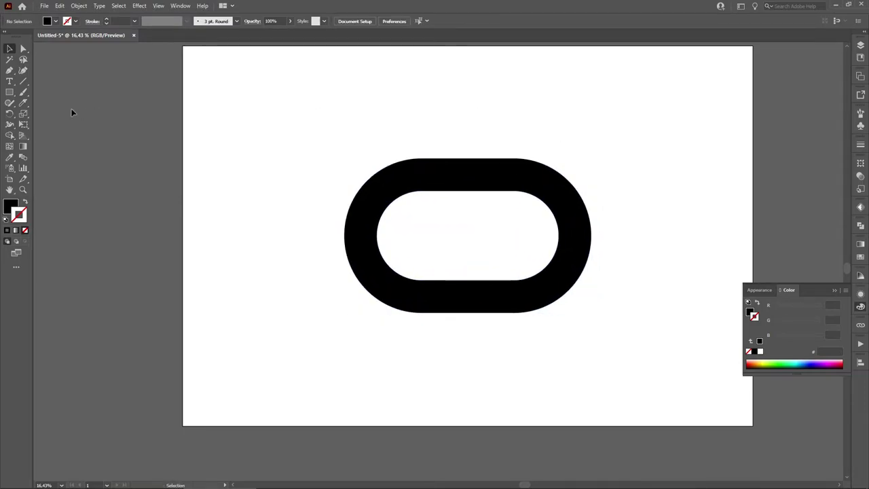
click(12, 92)
drag(439, 159, 504, 200)
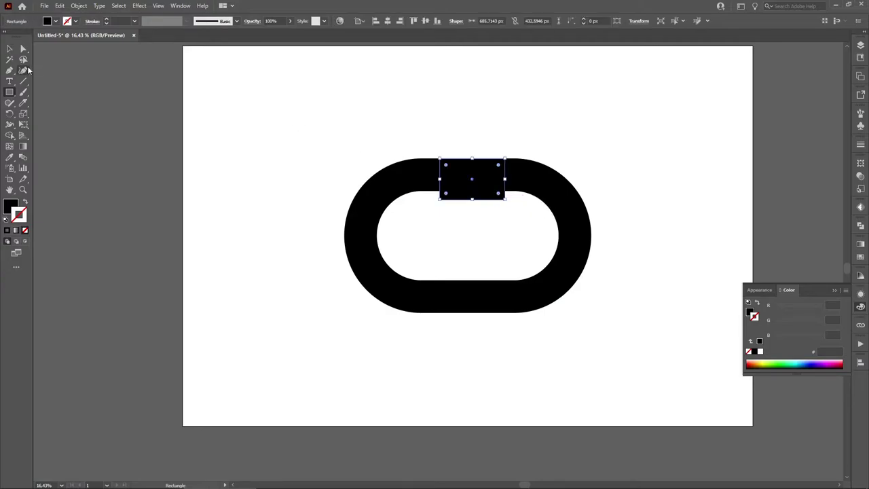
Move the small rectangle to the link's right side, widen it and round its ends fully.
click(10, 48)
click(485, 117)
drag(485, 117, 199, 89)
mouse_move(209, 157)
mouse_down()
mouse_move(296, 214)
mouse_move(421, 210)
mouse_up()
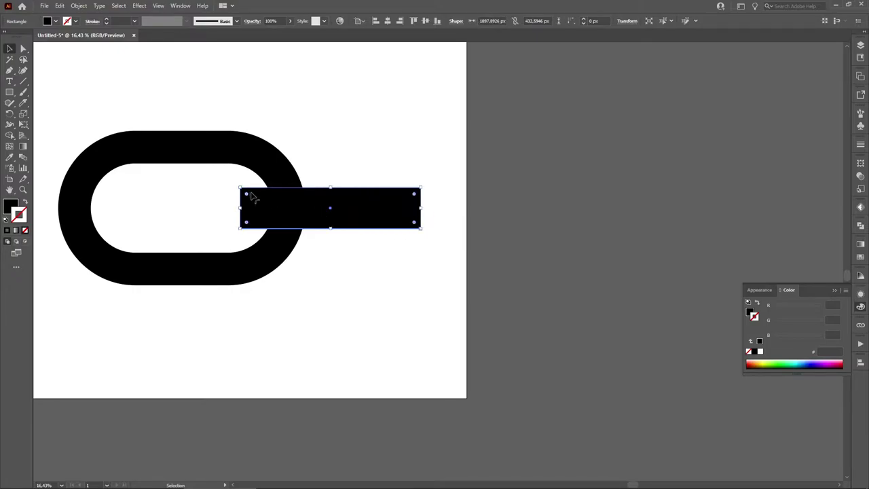
mouse_move(420, 212)
mouse_down()
mouse_move(434, 211)
mouse_move(392, 207)
mouse_up()
drag(243, 195, 301, 242)
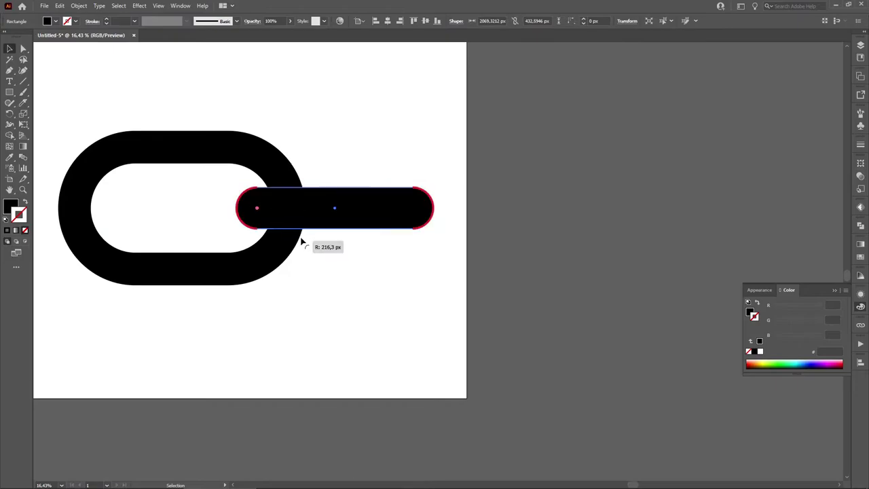
Unite the rounded bar into a plain path and zoom out.
click(860, 225)
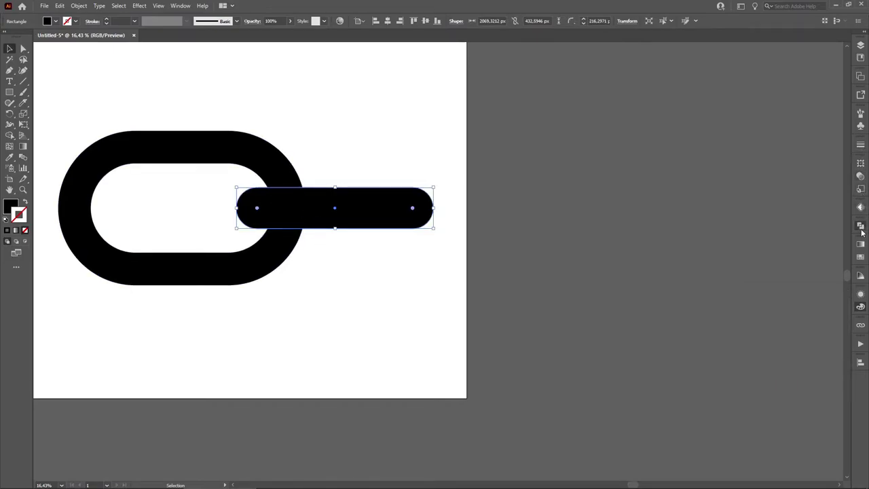
click(758, 246)
click(835, 223)
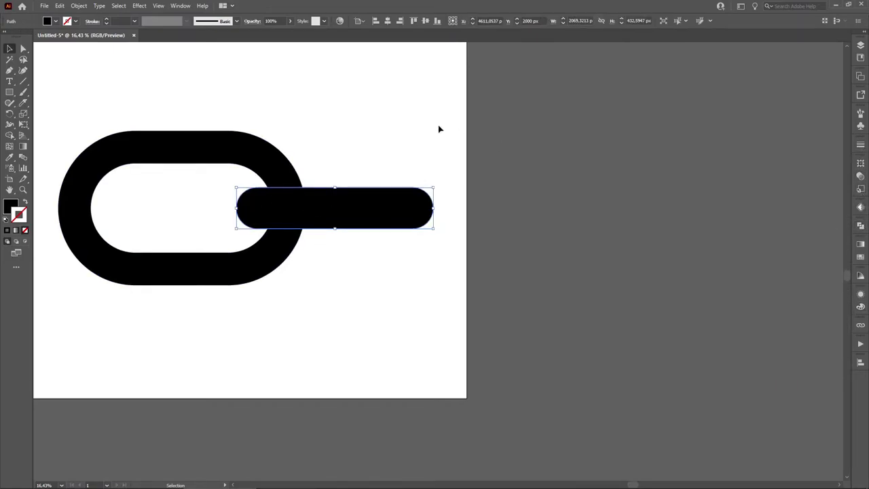
key(ctrl+minus)
key(ctrl+minus)
click(405, 144)
Duplicate the link to the right, group both links and centre them on the artboard.
drag(450, 157, 604, 170)
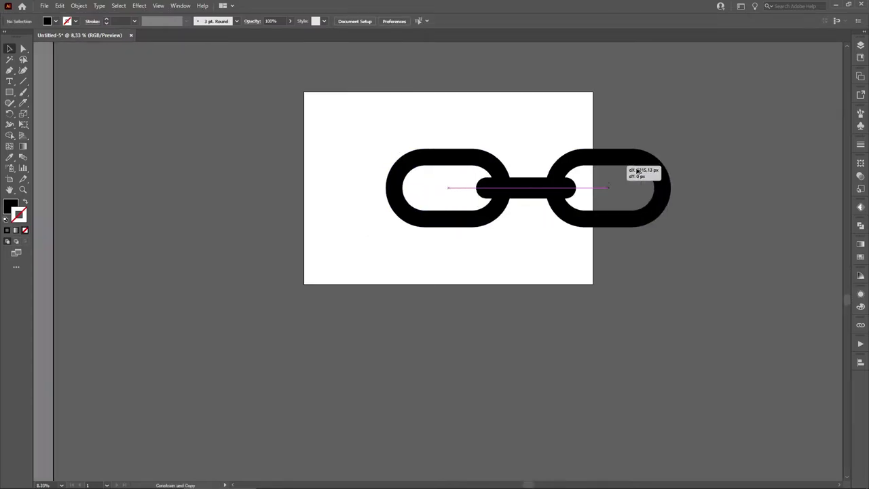
shift+click(486, 153)
right_click(484, 150)
click(507, 219)
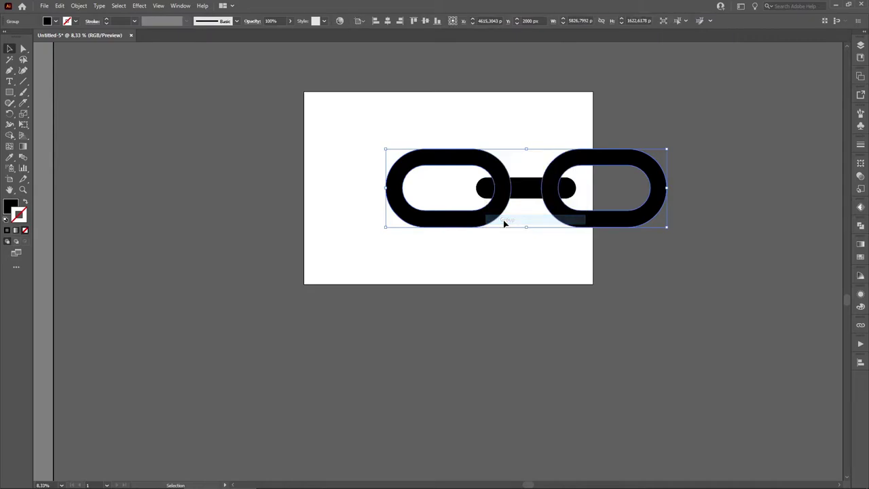
click(389, 22)
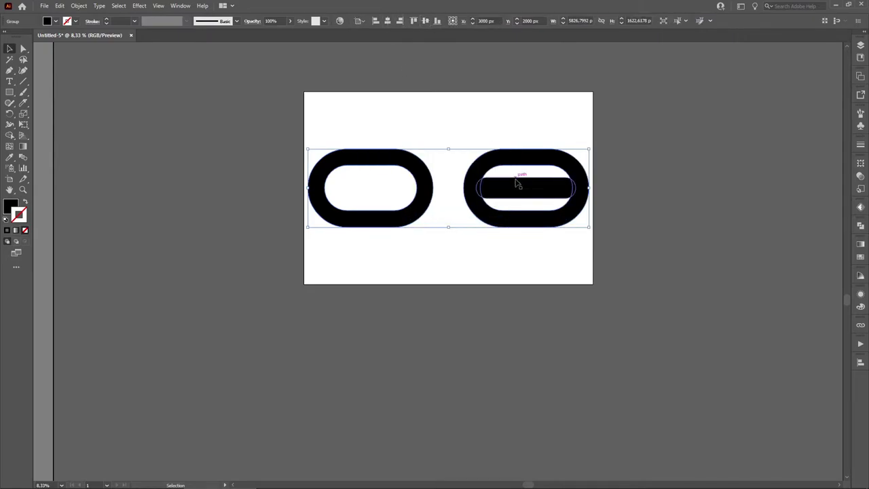
Centre the connector bar between the links and group the links and bar together.
click(521, 179)
click(388, 21)
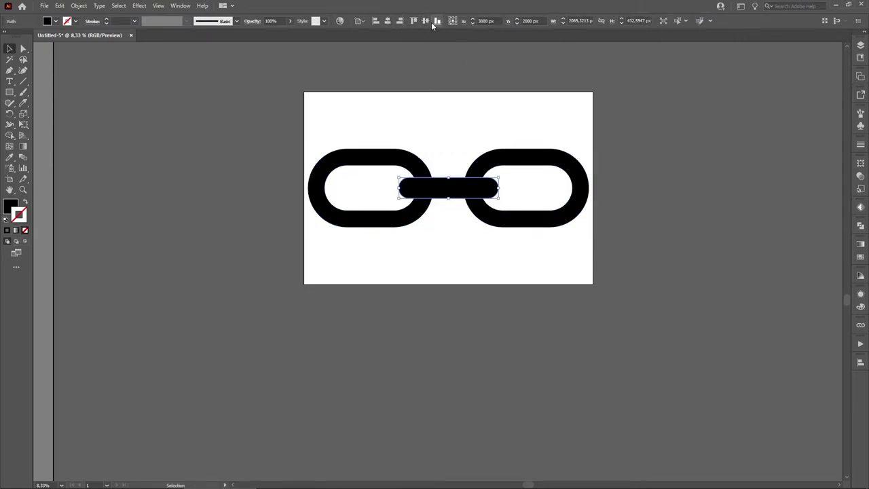
drag(368, 91, 569, 220)
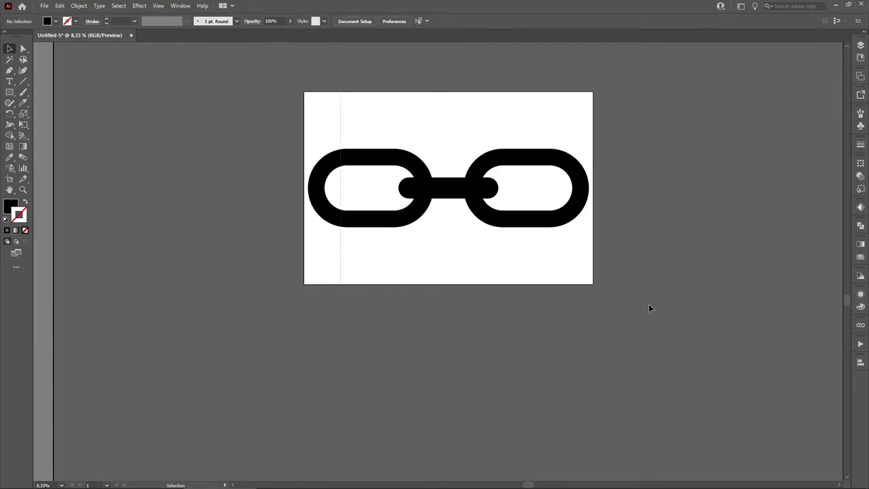
right_click(519, 150)
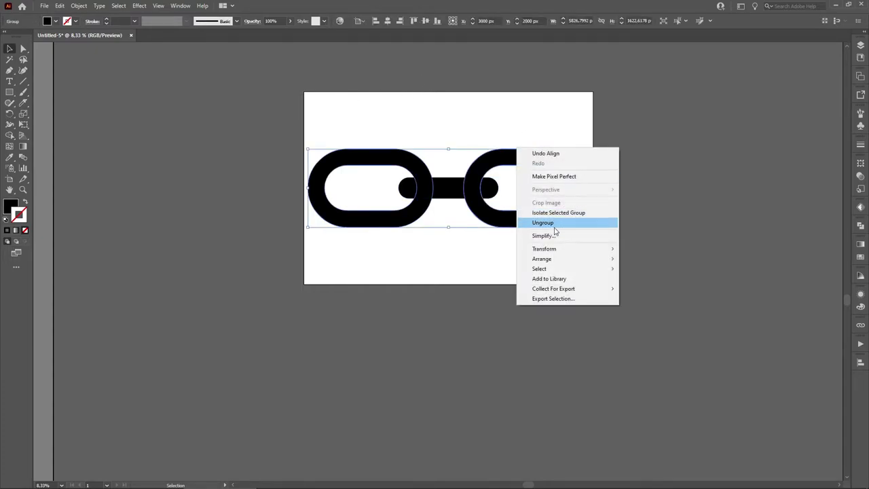
click(555, 224)
click(370, 235)
alt+scroll(370, 235, up, 1)
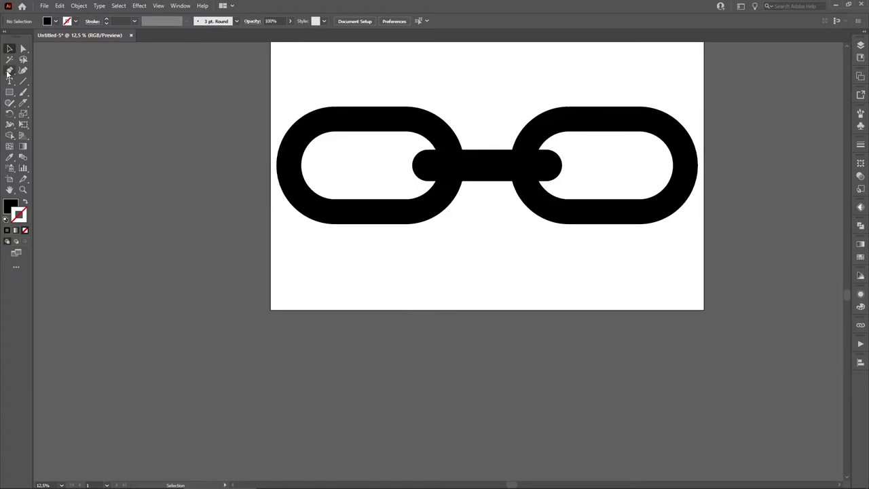
Draw a thin black vertical line through the middle of the left link.
click(9, 71)
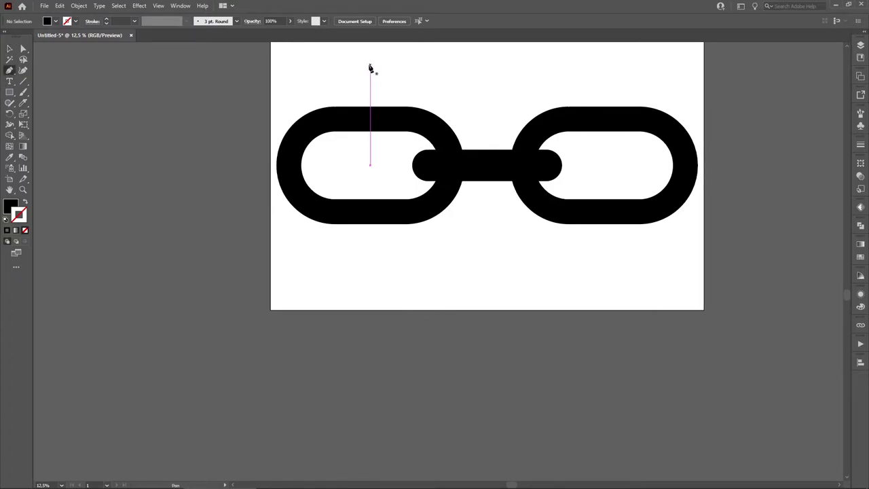
click(370, 65)
click(370, 282)
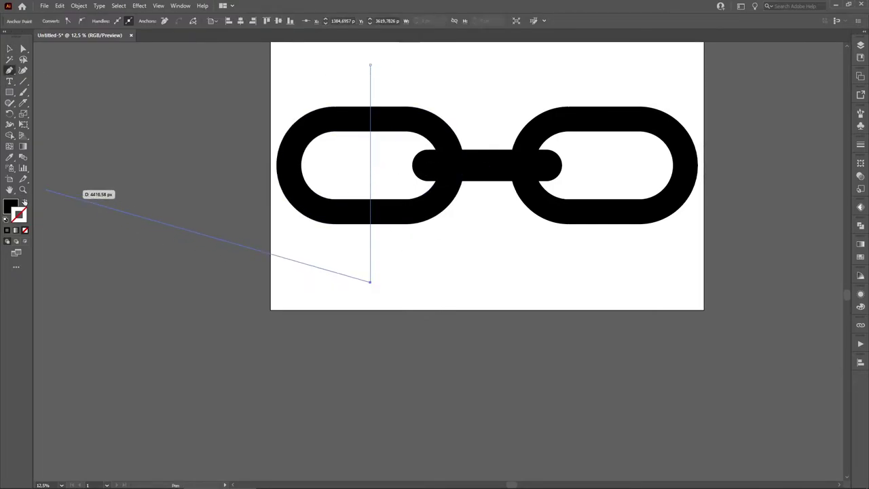
key(shift+x)
key(v)
Draw a matching vertical line through the right link and select all the chain artwork.
key(p)
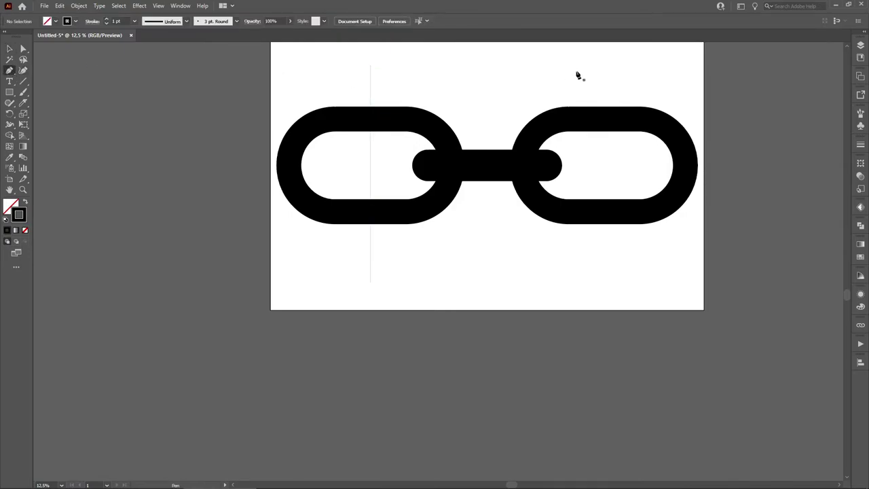
drag(603, 70, 604, 83)
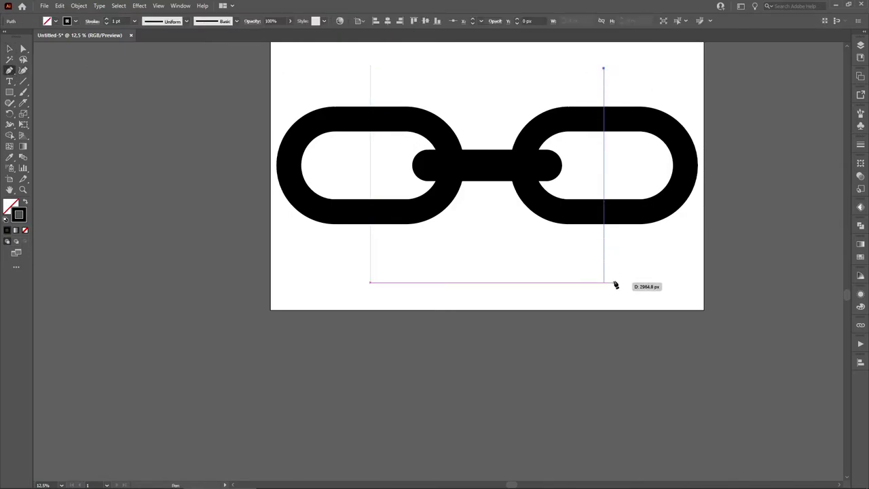
click(602, 281)
click(11, 49)
drag(230, 70, 700, 252)
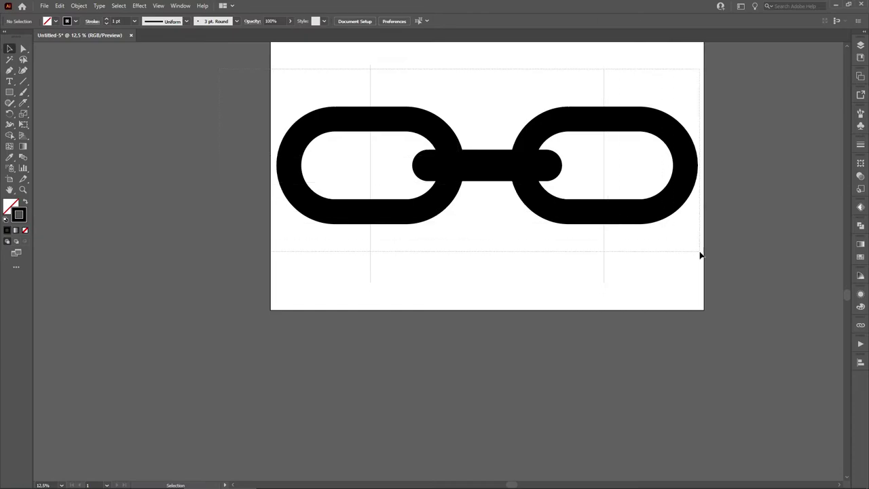
click(9, 135)
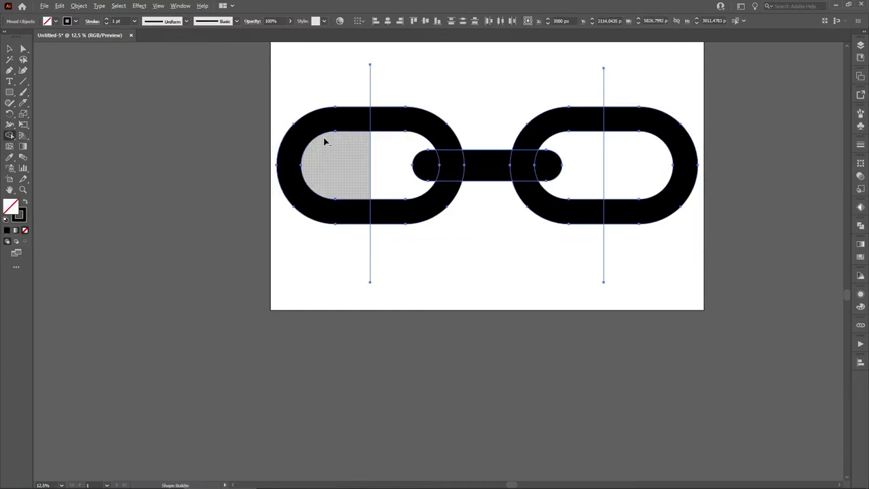
Delete the outer halves of both links with Shape Builder and select the trimmed chain.
drag(324, 140, 333, 120)
alt+click(676, 129)
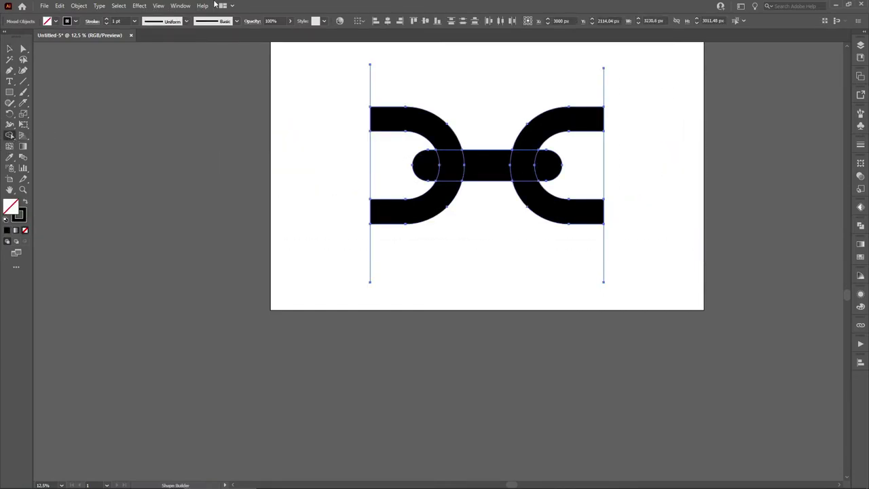
click(10, 48)
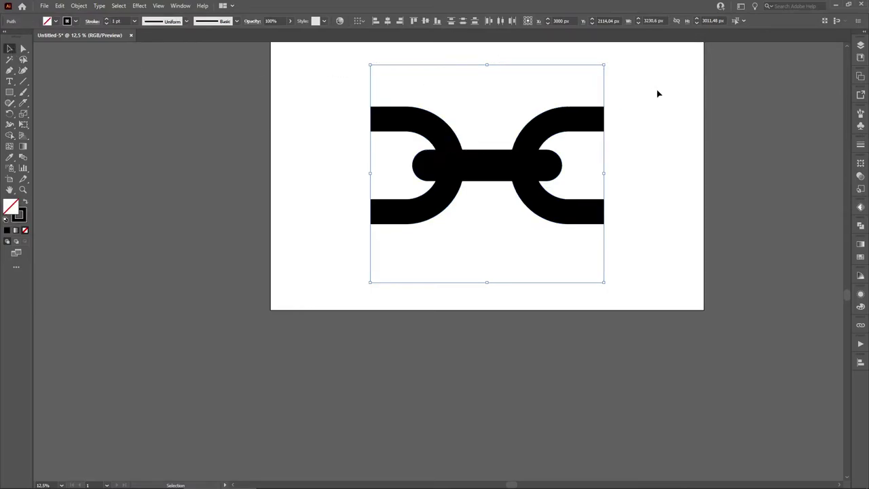
drag(335, 74, 699, 249)
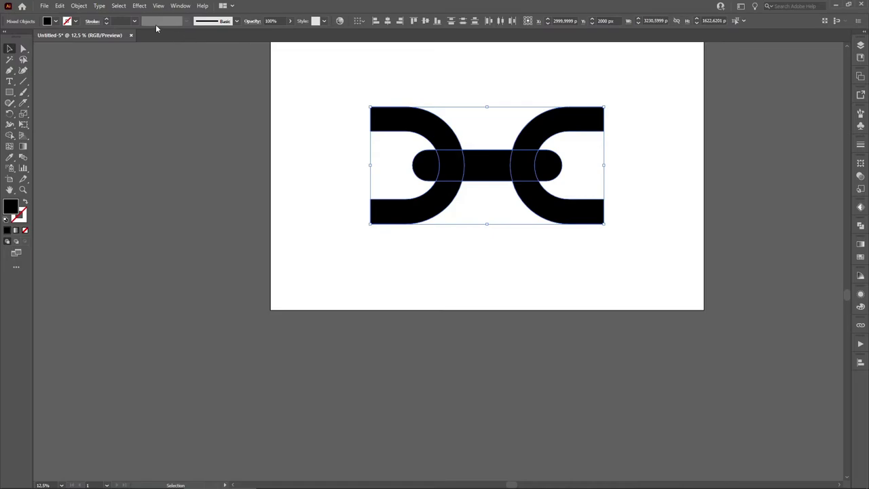
Group the trimmed chain and place a copy below the artboard.
right_click(535, 92)
click(550, 155)
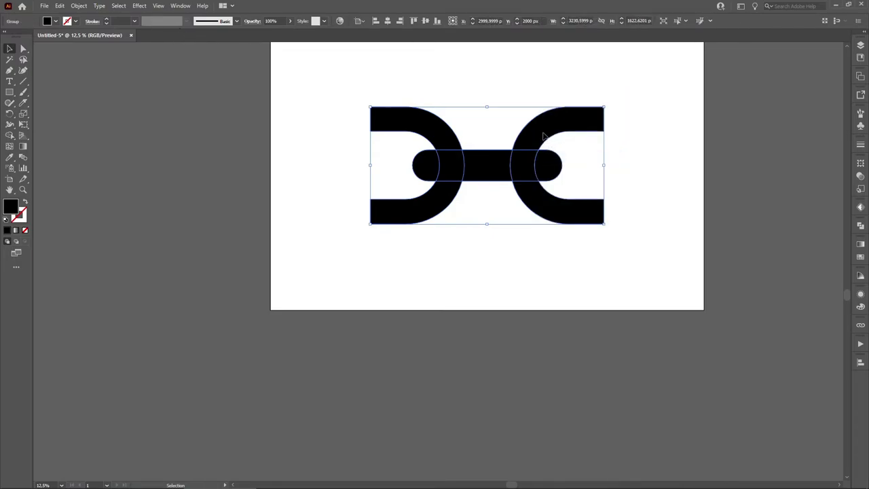
drag(543, 155, 538, 344)
Unite the original chain into one shape and shrink it to a small tile.
click(530, 188)
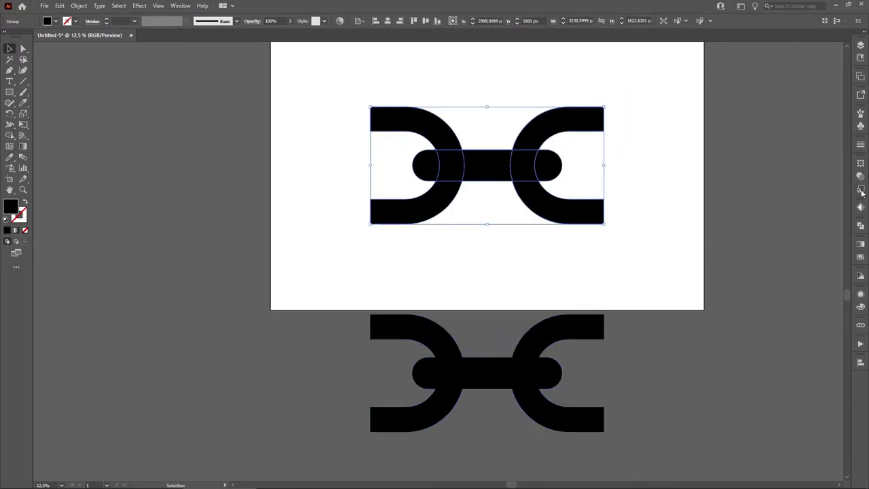
click(860, 224)
click(755, 249)
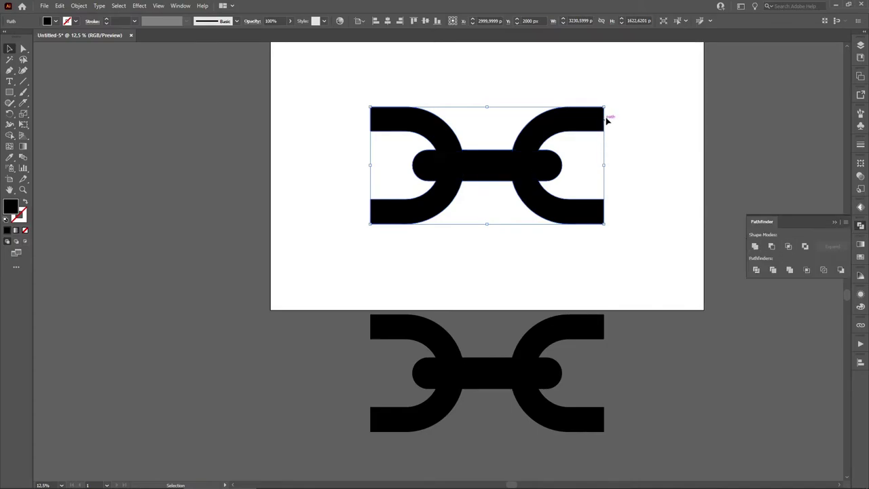
drag(604, 107, 523, 133)
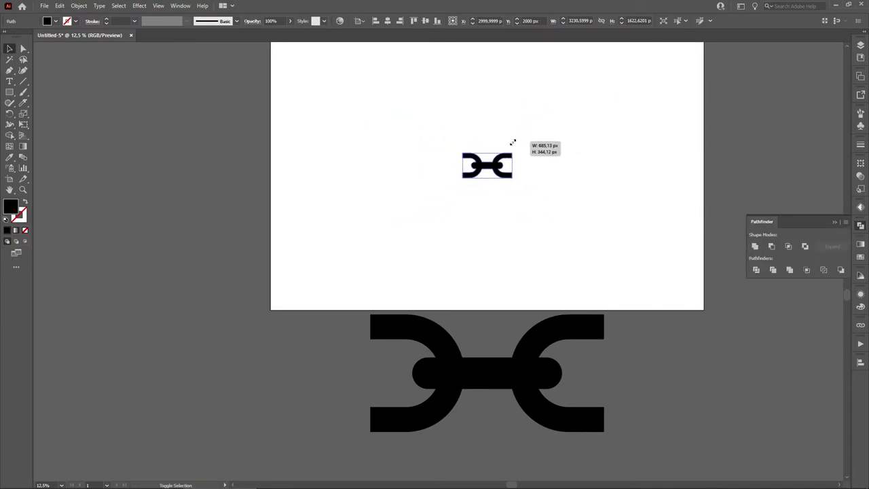
drag(523, 133, 508, 163)
click(536, 147)
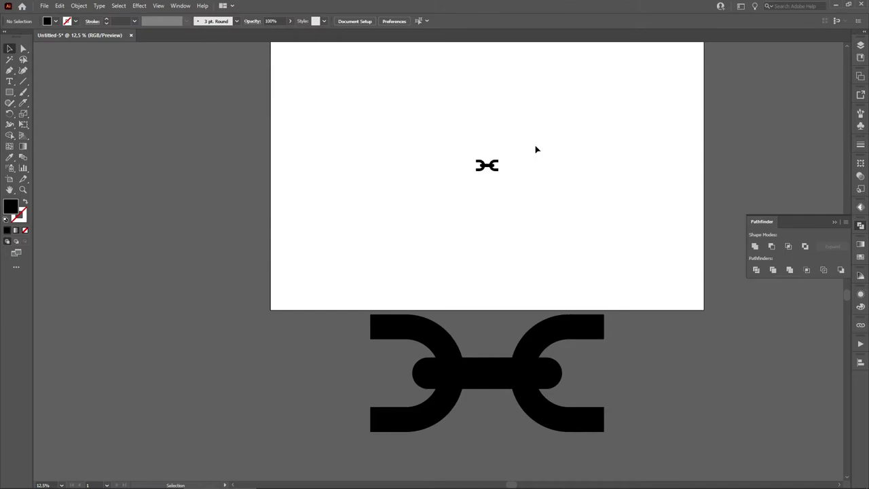
click(860, 95)
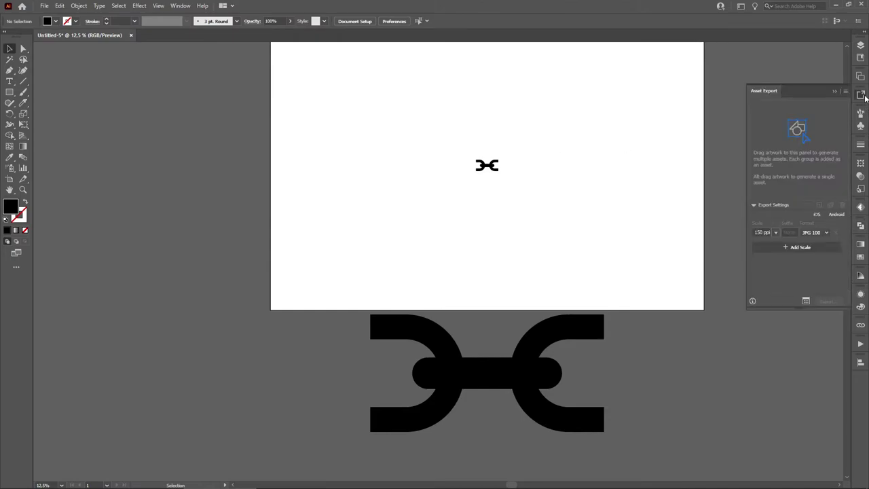
Drag the chain tile into the Brushes panel as a new Pattern Brush.
click(861, 95)
click(861, 113)
drag(486, 165, 784, 192)
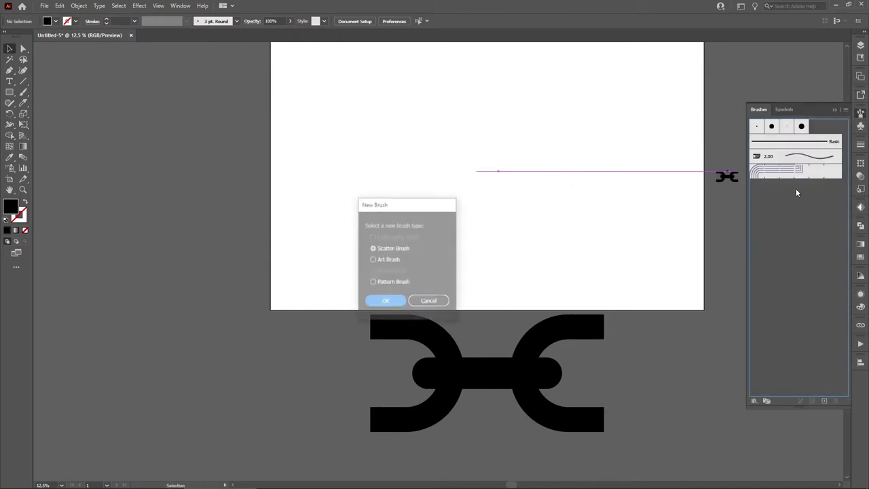
click(388, 281)
click(386, 302)
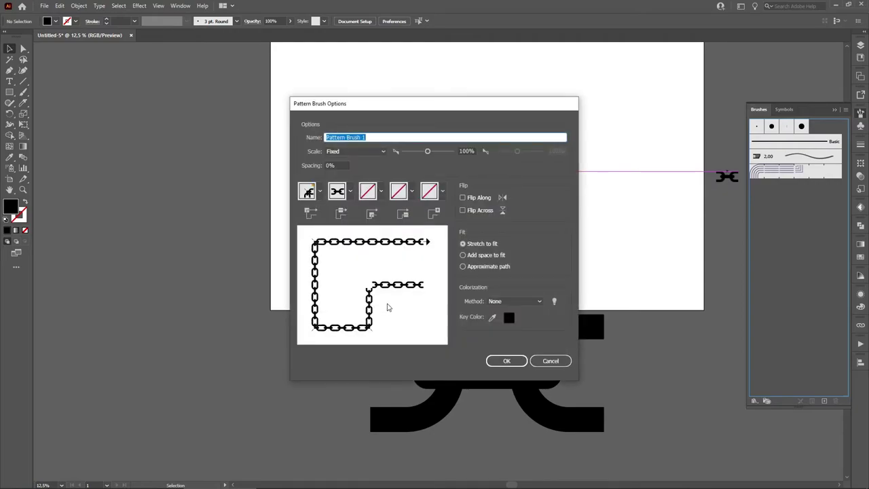
Set the outer and inner corner tiles to Auto-Centered and name the brush CHAIN BRUSH.
click(320, 193)
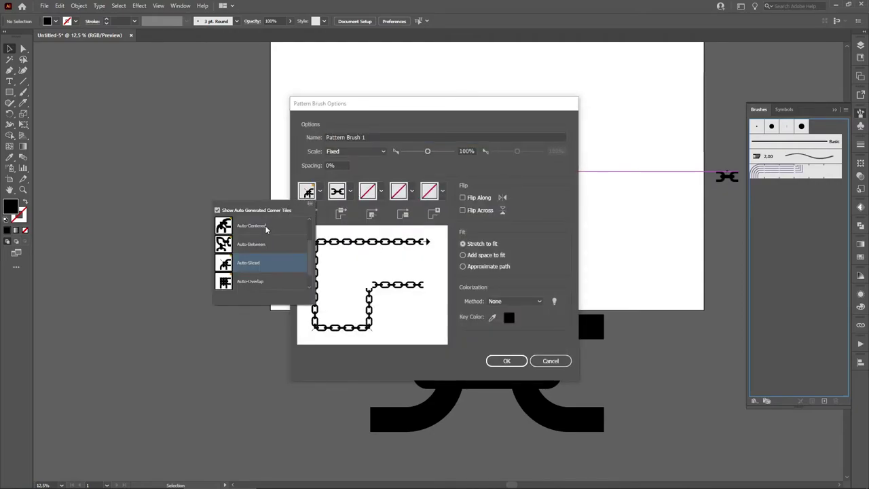
click(265, 229)
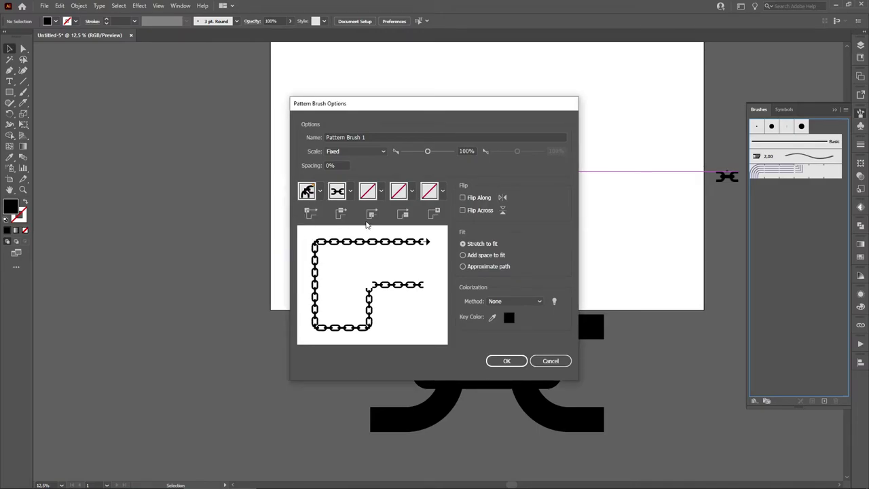
click(370, 197)
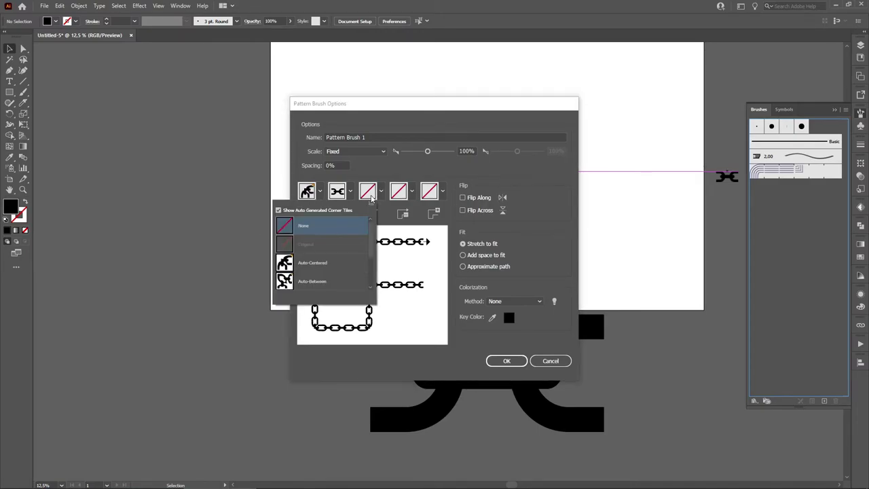
click(322, 262)
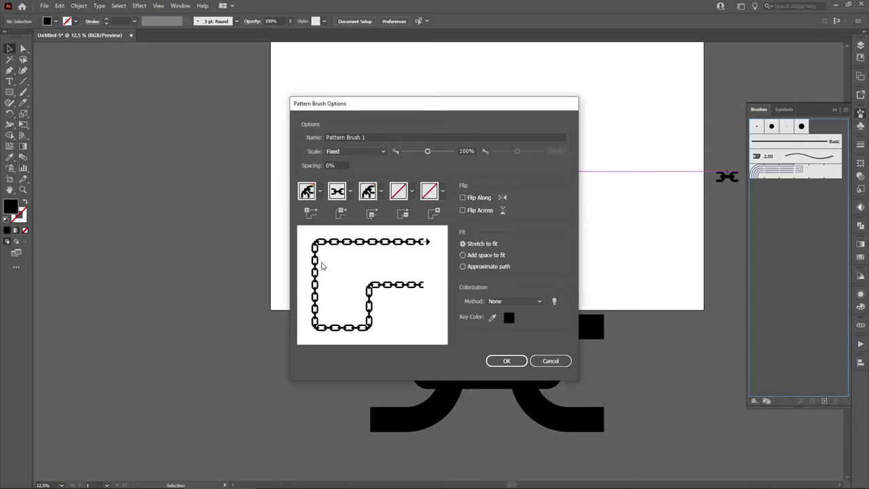
click(400, 193)
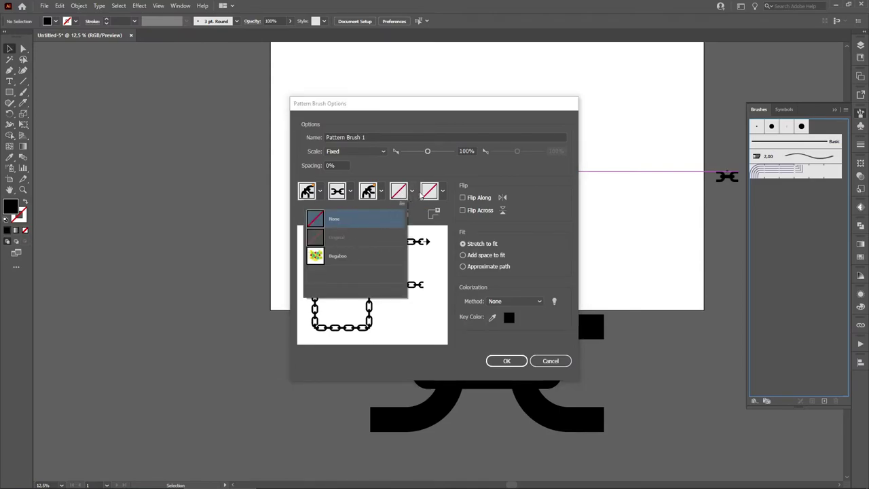
click(420, 196)
click(385, 329)
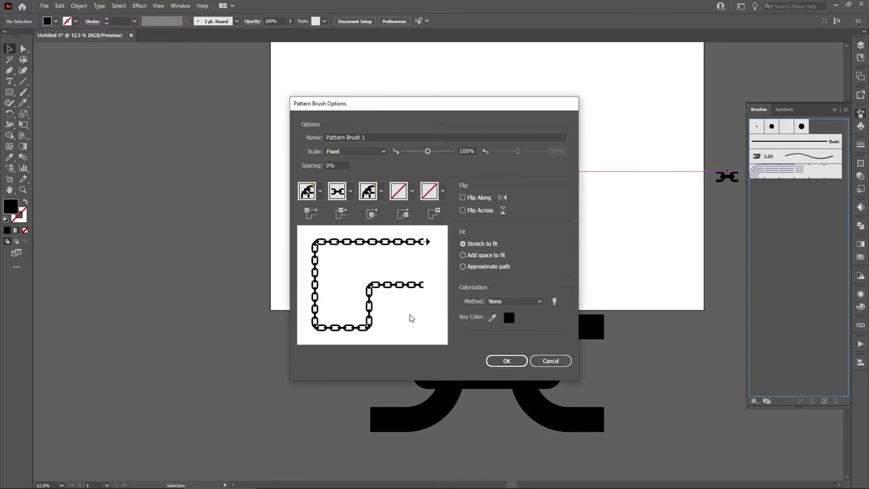
drag(363, 138, 264, 134)
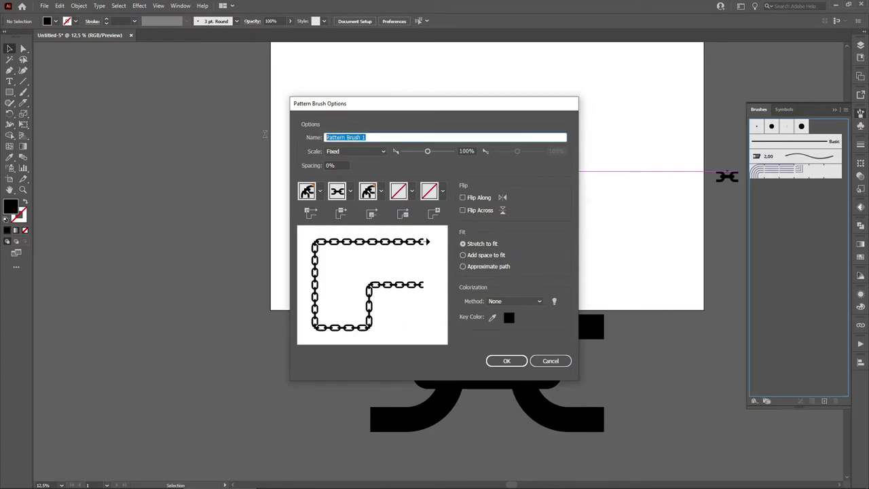
text(CHAIN BRUSH)
Create the brush and move the enlarged chain tile off the artboard.
click(507, 361)
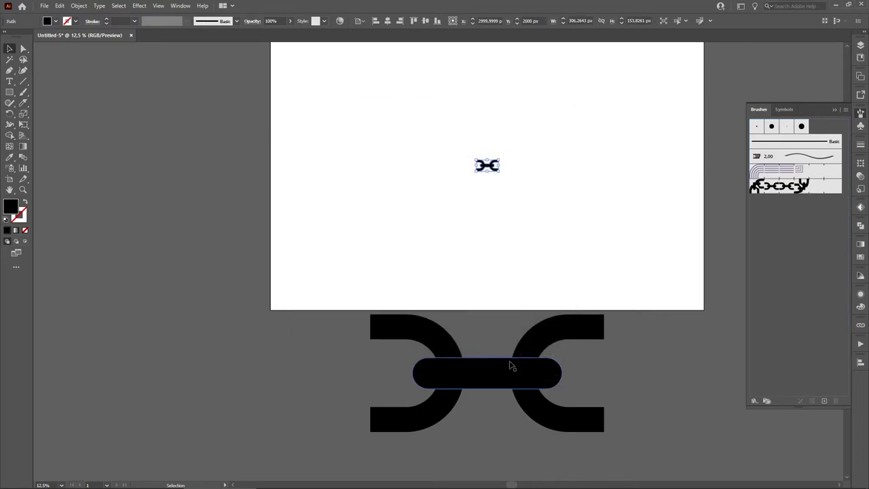
mouse_move(490, 165)
mouse_down()
mouse_move(289, 346)
mouse_move(315, 318)
mouse_up()
click(341, 274)
drag(355, 240, 340, 260)
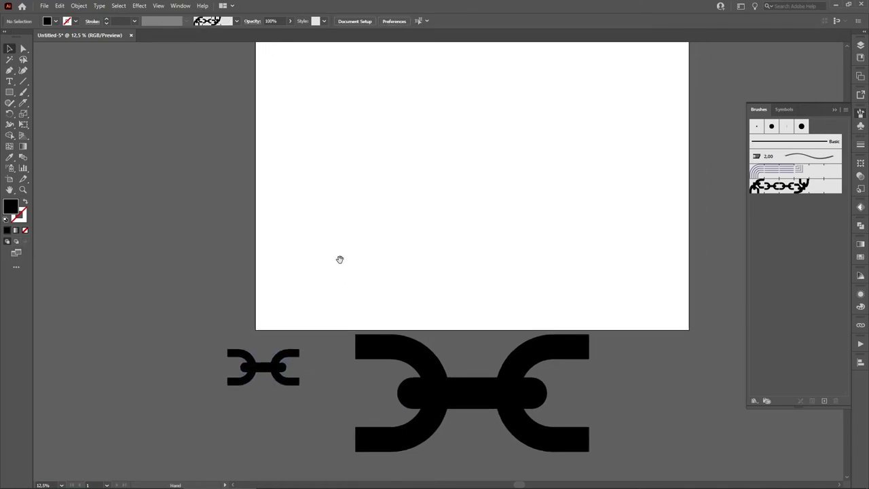
Paint two test strokes with CHAIN BRUSH using the Paintbrush, then delete them.
click(781, 186)
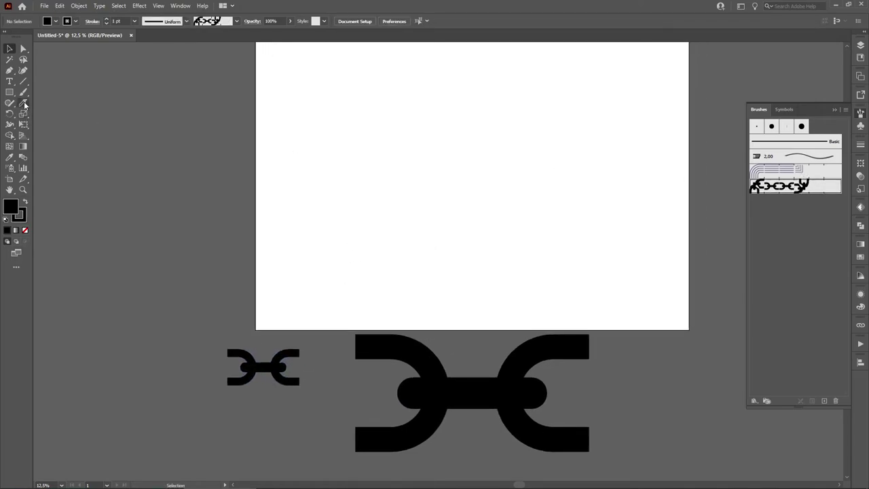
click(23, 92)
drag(435, 241, 376, 277)
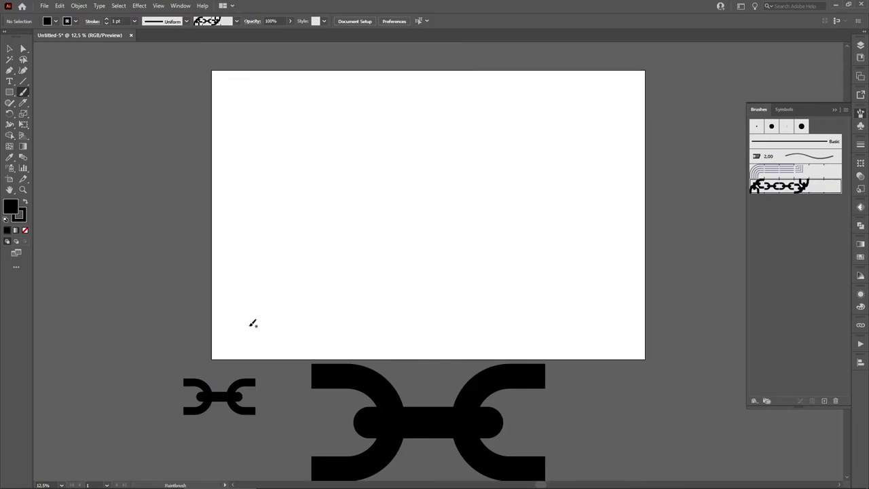
drag(473, 180, 561, 116)
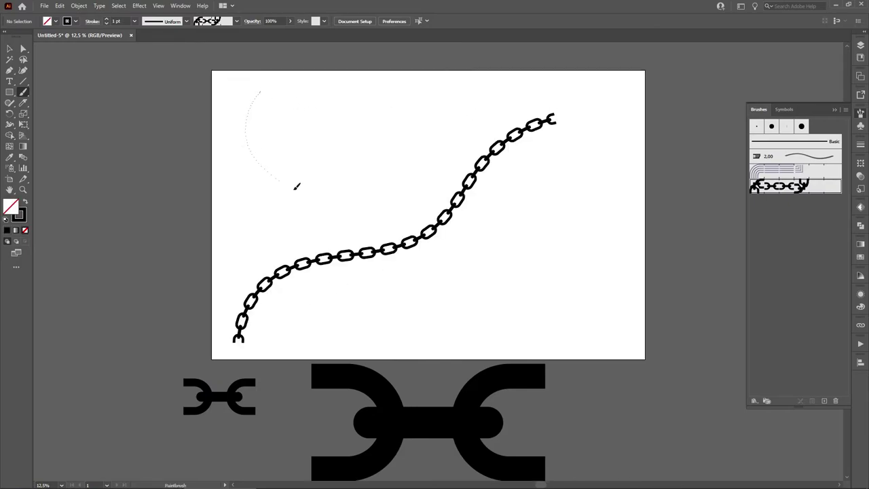
drag(463, 110, 464, 110)
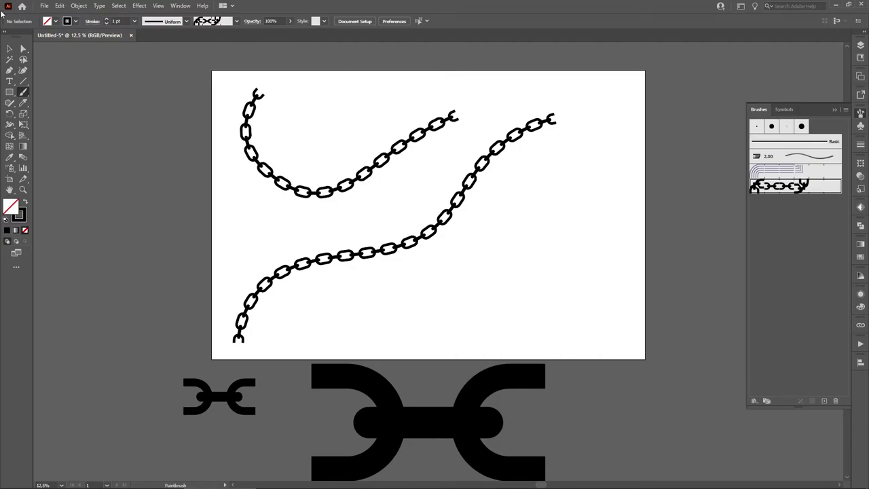
click(12, 50)
scroll(330, 209, up, 2)
scroll(373, 239, down, 1)
drag(318, 116, 502, 280)
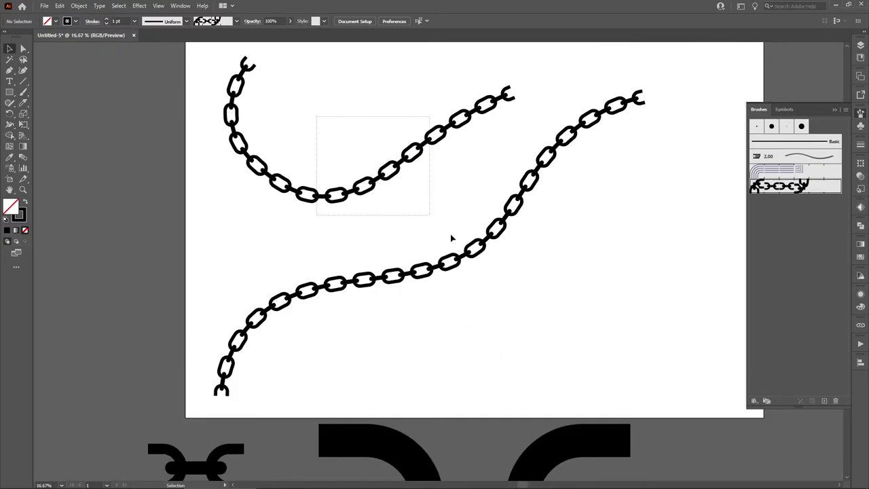
key(Delete)
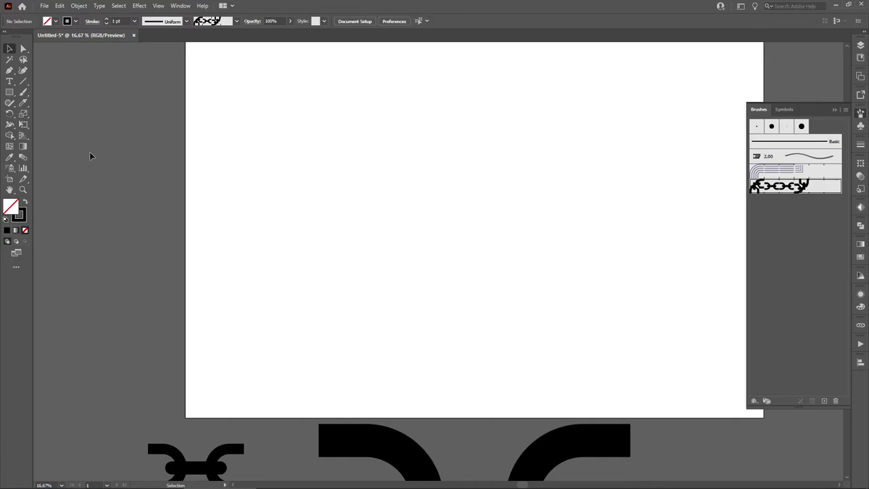
Draw a large circle with the Ellipse tool and apply CHAIN BRUSH to it.
click(11, 95)
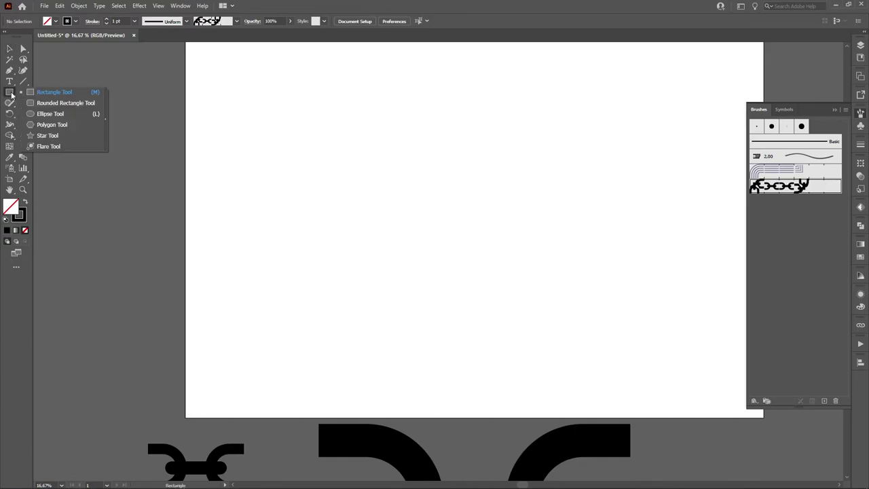
click(50, 113)
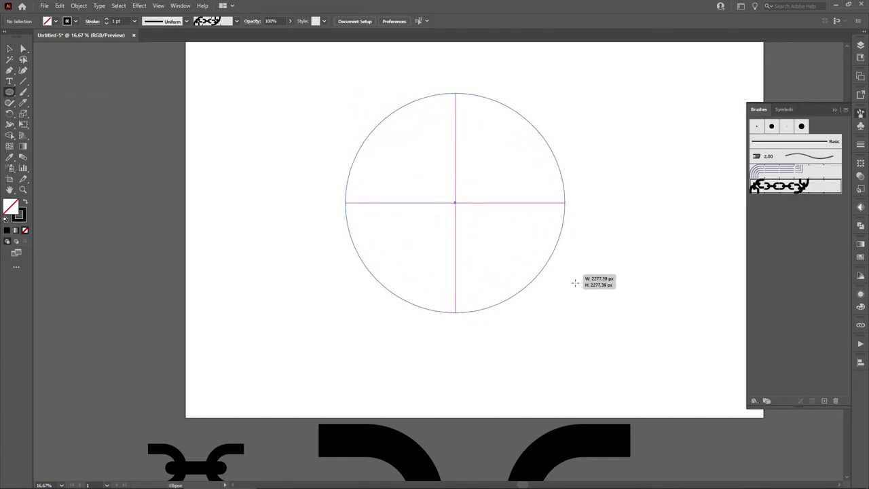
drag(345, 92, 625, 330)
click(777, 189)
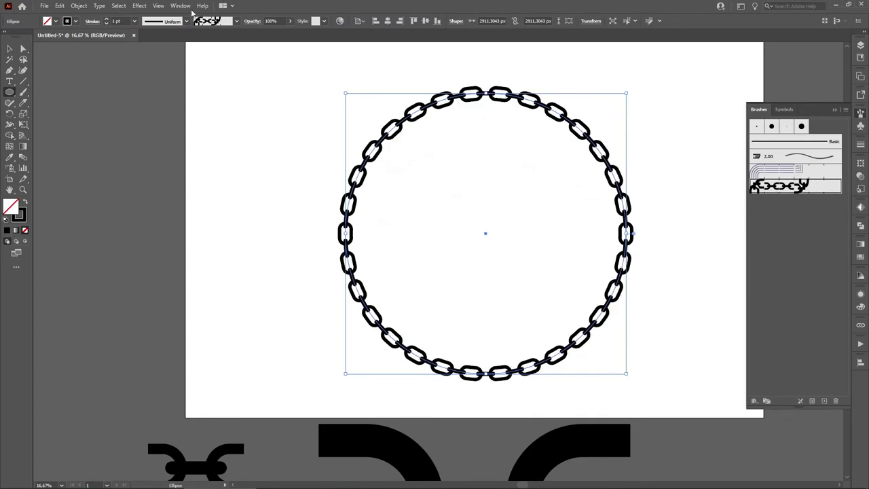
Set the circle's stroke weight to 2 pt, then deselect and zoom out.
click(117, 20)
key(Up)
key(Up)
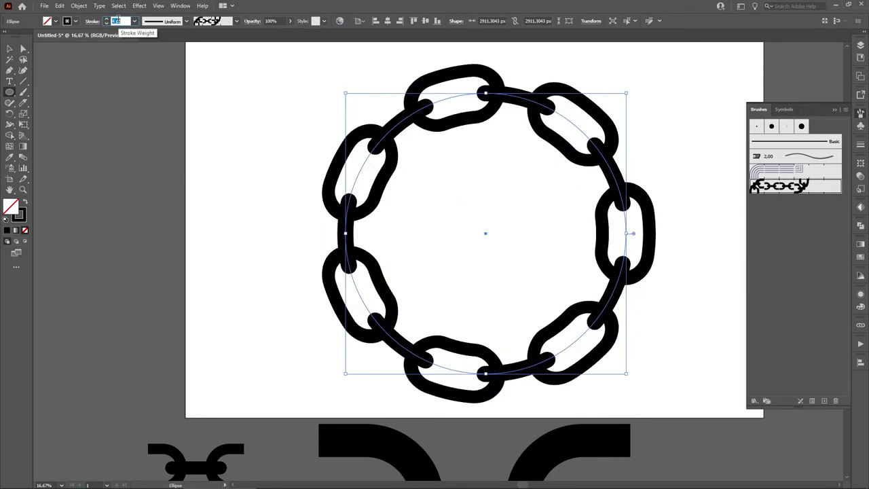
key(Down)
key(Down)
key(Up)
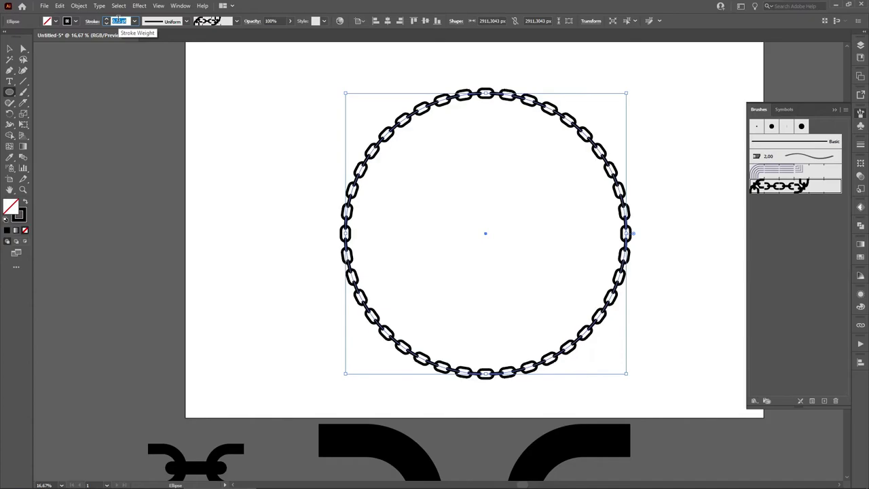
key(Up)
key(Up)
click(8, 49)
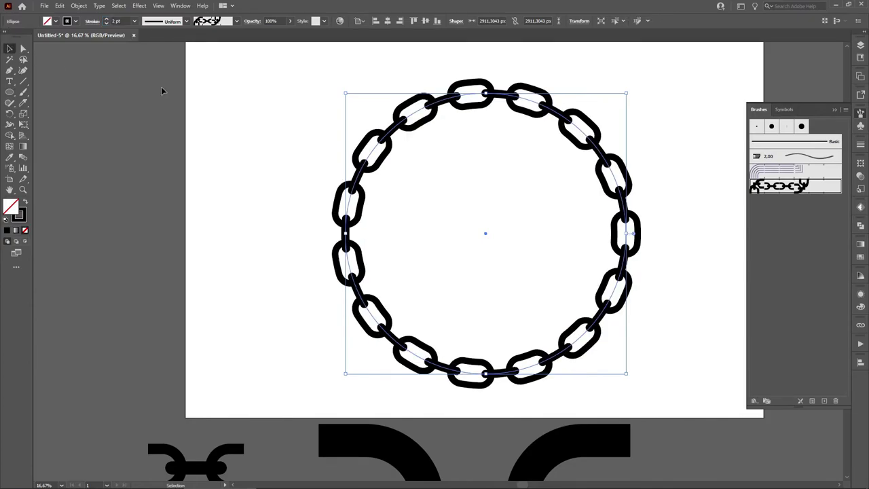
click(160, 89)
key(ctrl+minus)
Move the chain circle left off the artboard, then draw a wide rectangle rounded into a pill.
drag(611, 187, 224, 159)
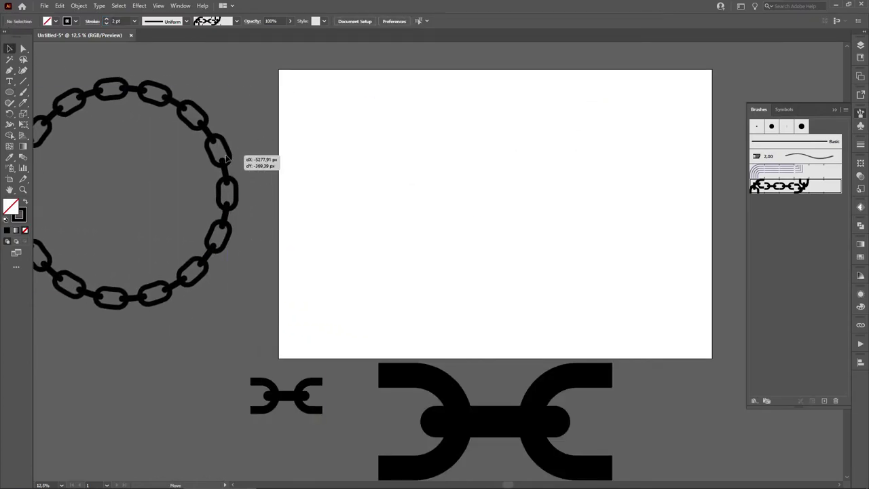
click(9, 92)
click(54, 91)
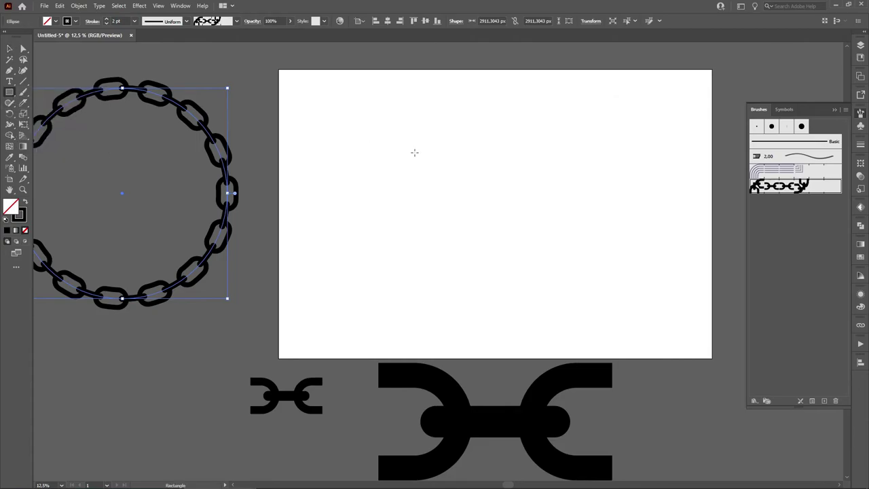
drag(397, 133, 682, 258)
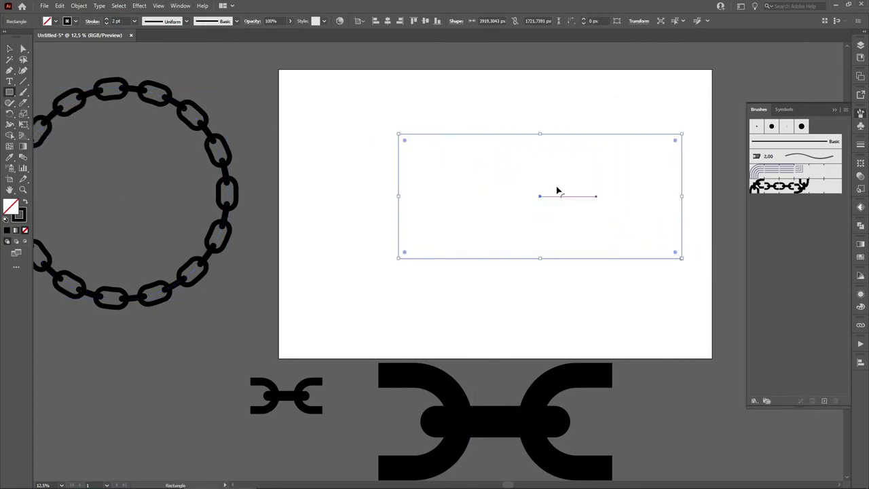
drag(404, 140, 452, 173)
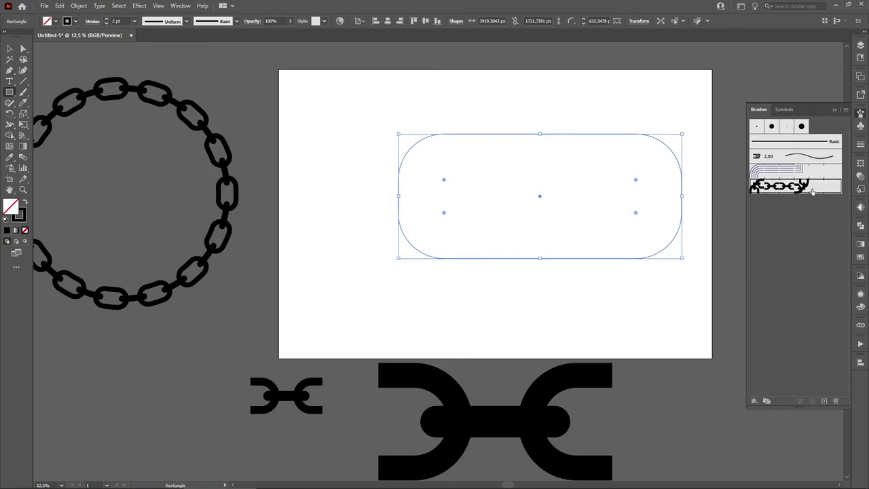
Apply the chain brush to the pill shape and move it up and left.
click(781, 185)
click(10, 48)
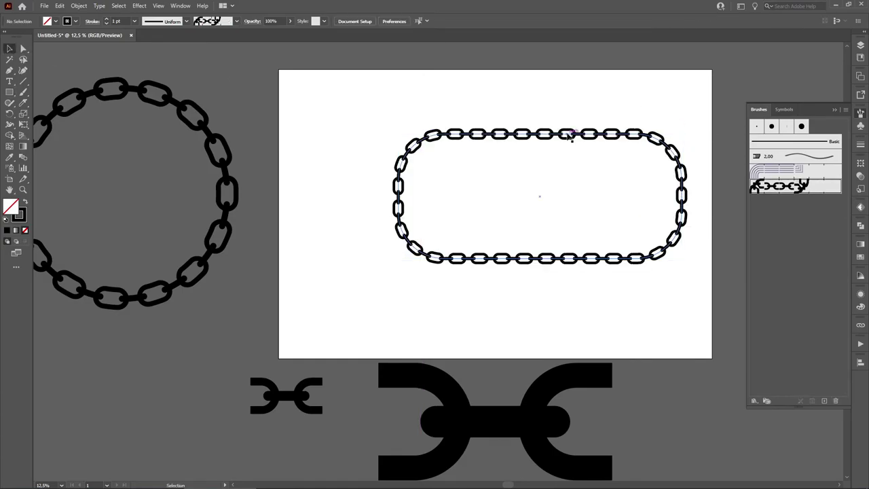
drag(566, 133, 524, 102)
click(529, 260)
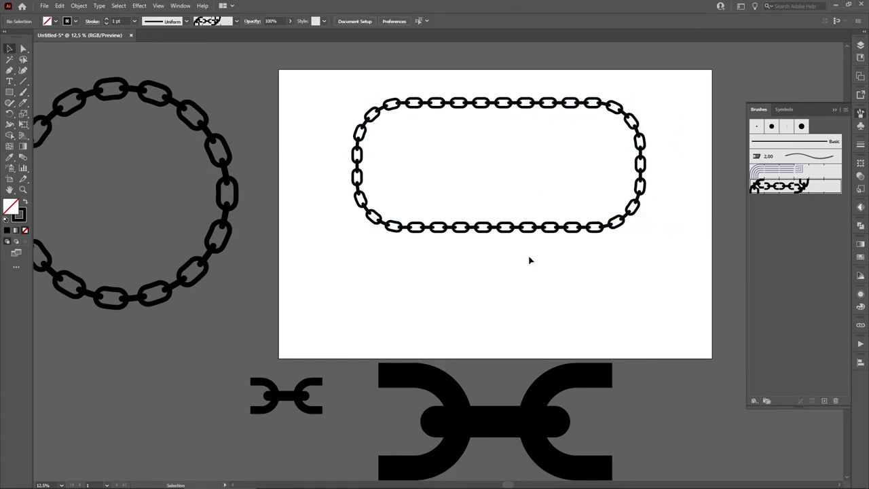
scroll(556, 133, up, 1)
scroll(475, 129, down, 2)
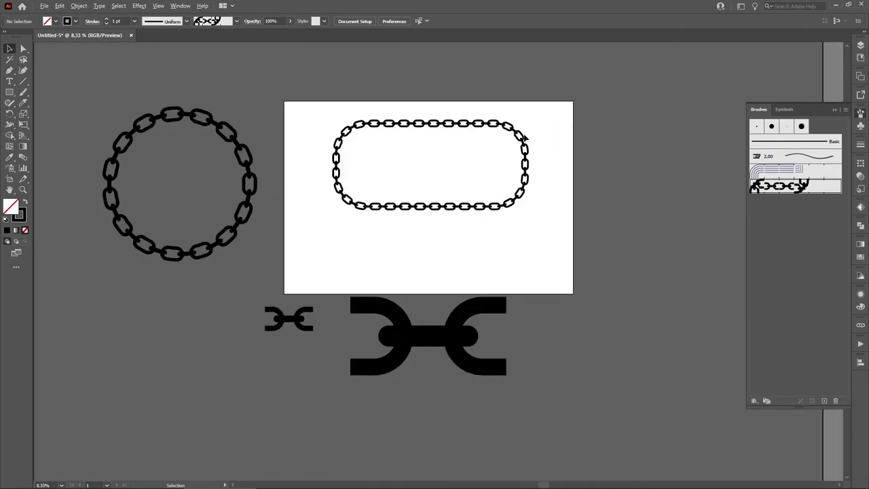
scroll(475, 129, up, 1)
Set the chain rounded rectangle's stroke weight to 0.5 pt and move it above the artboard.
click(201, 197)
click(125, 21)
key(Up)
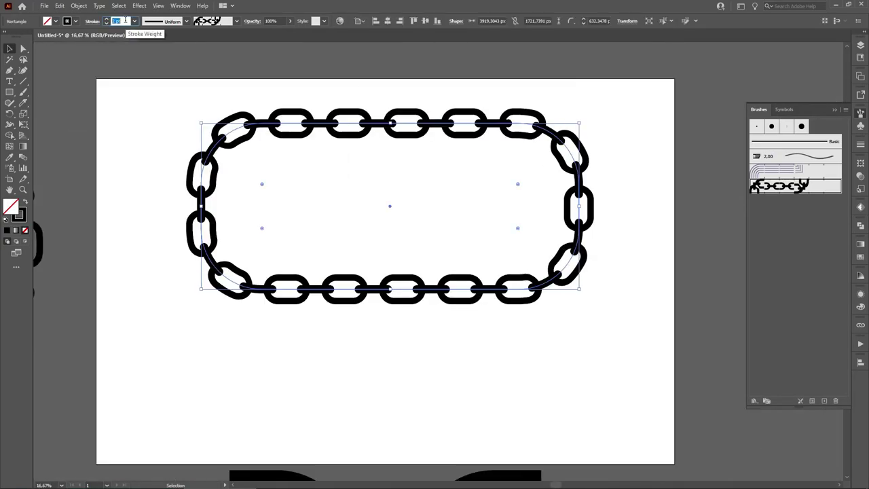
key(Up)
key(Down)
key(Down)
key(Down)
key(Down)
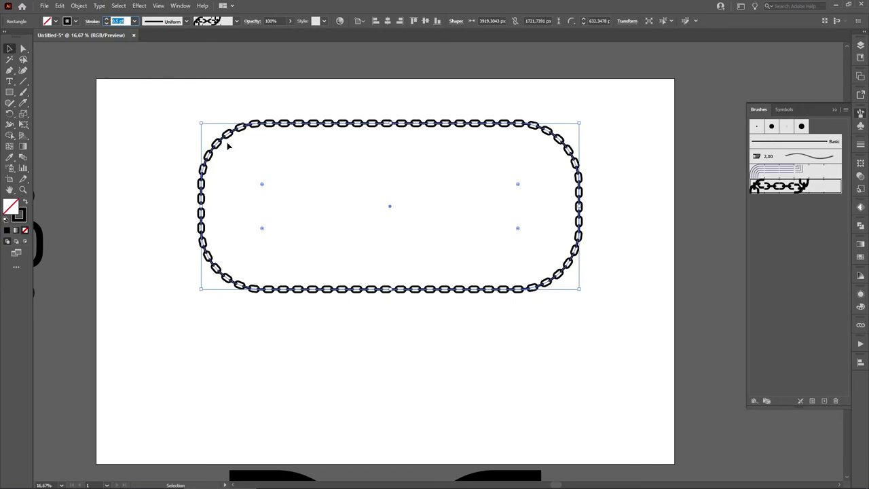
click(514, 184)
scroll(531, 177, down, 2)
click(523, 175)
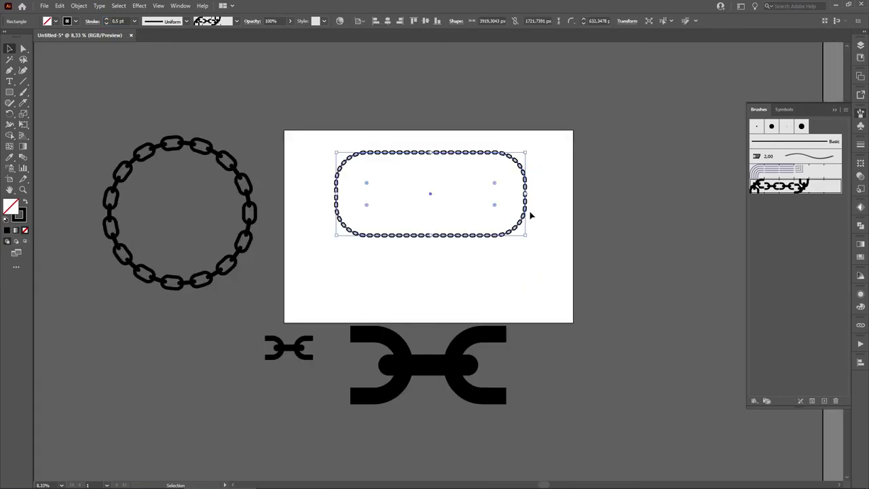
drag(523, 224, 523, 100)
Paint a long winding freehand chain path across the artboard with the Paintbrush.
click(481, 253)
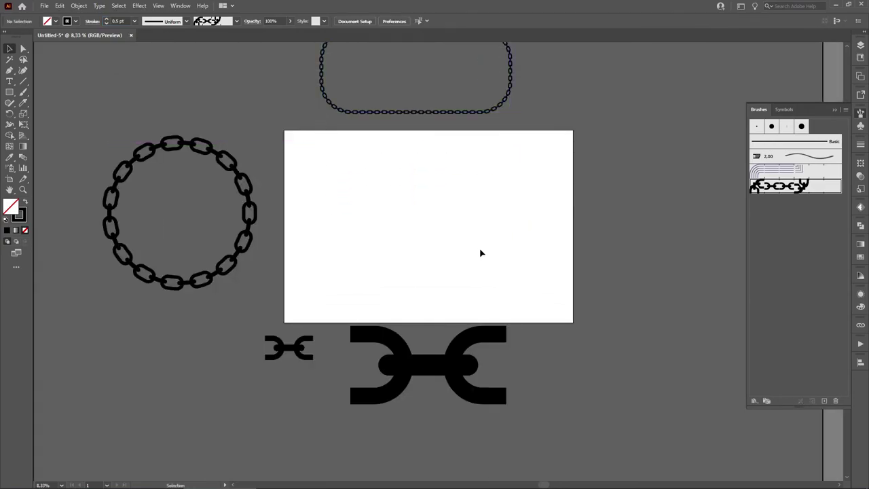
click(23, 92)
drag(356, 161, 348, 160)
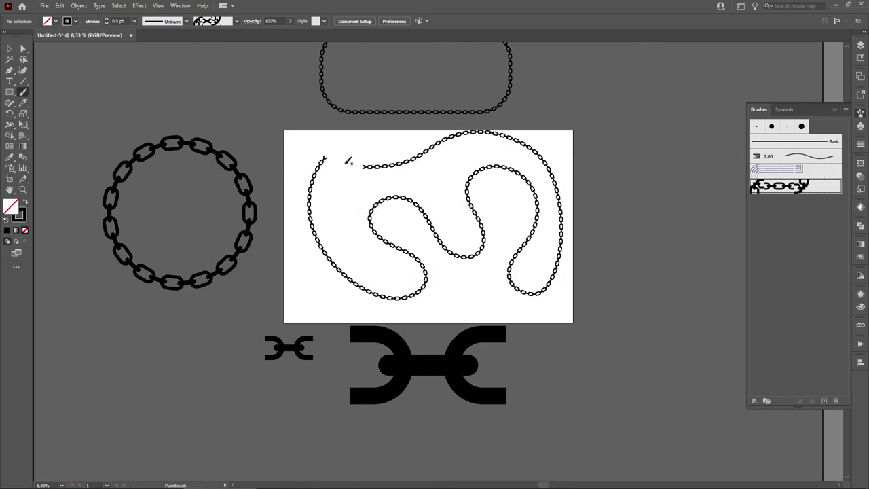
Nudge the winding chain down slightly and set its stroke weight to 1 pt.
click(10, 49)
key(ctrl+equal)
key(ctrl+equal)
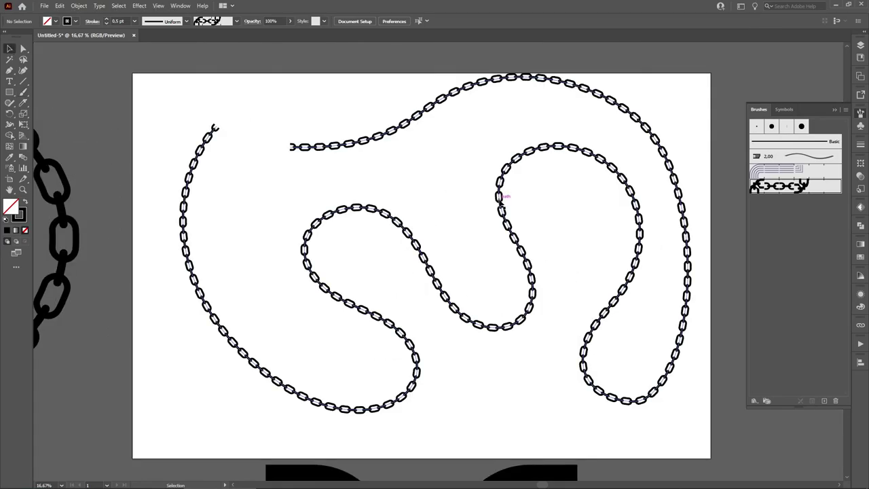
drag(434, 231, 435, 246)
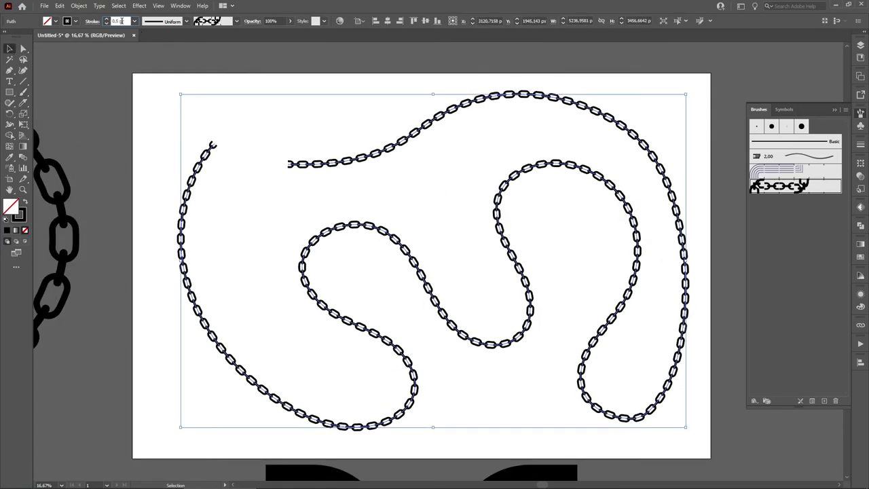
key(Up)
key(Up)
key(Down)
click(292, 123)
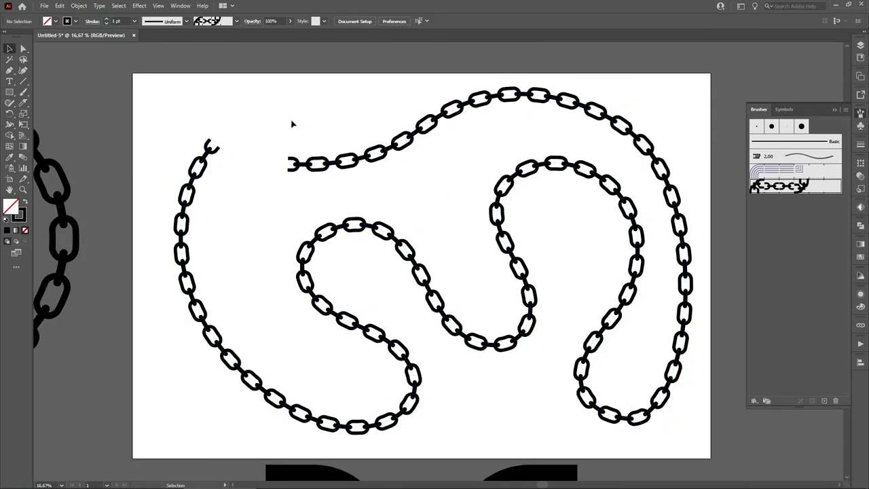
key(ctrl+minus)
key(ctrl+minus)
key(ctrl+minus)
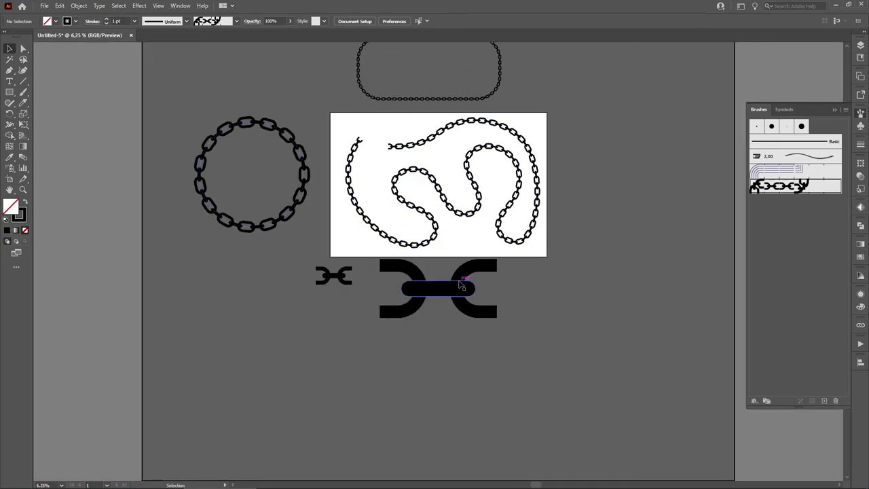
Delete the large and small chain-link source shapes below the artboard.
click(461, 286)
key(Delete)
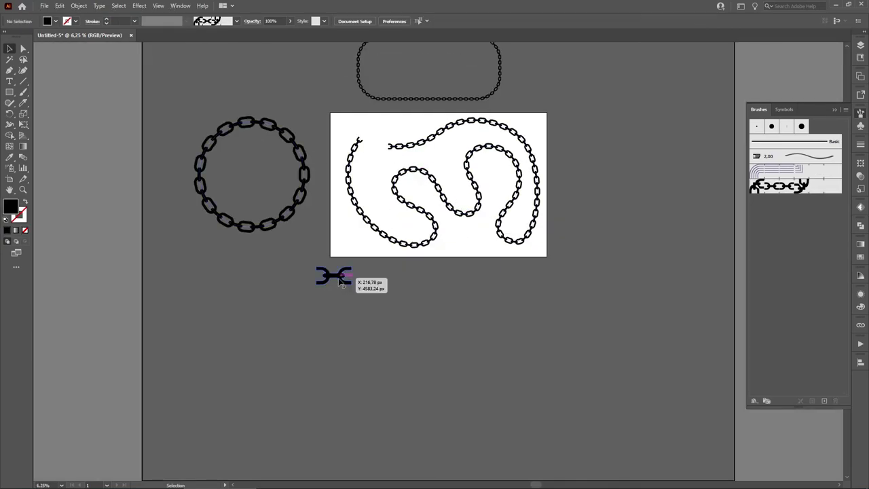
click(339, 281)
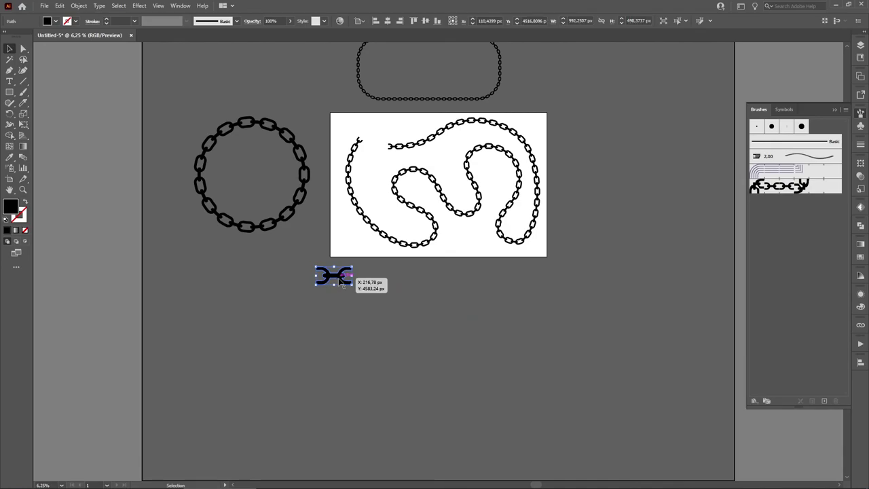
key(Delete)
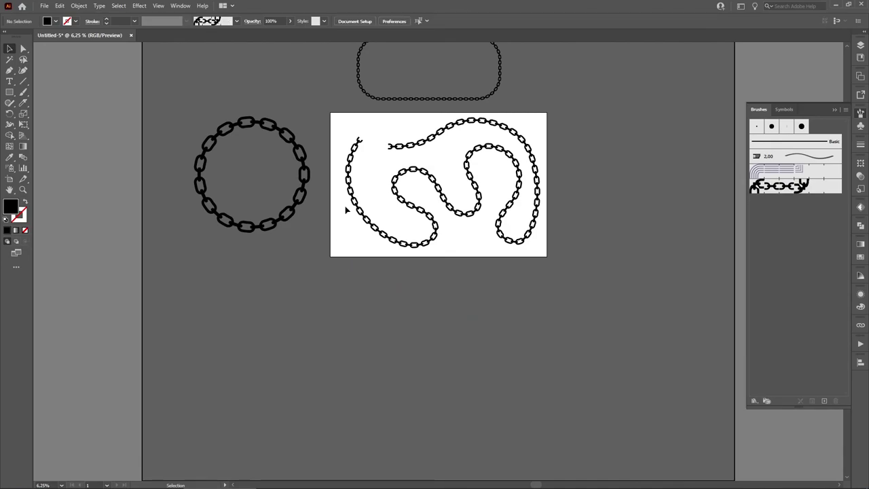
Pan the view onto the winding chain and hide the Brushes panel.
scroll(401, 197, up, 5)
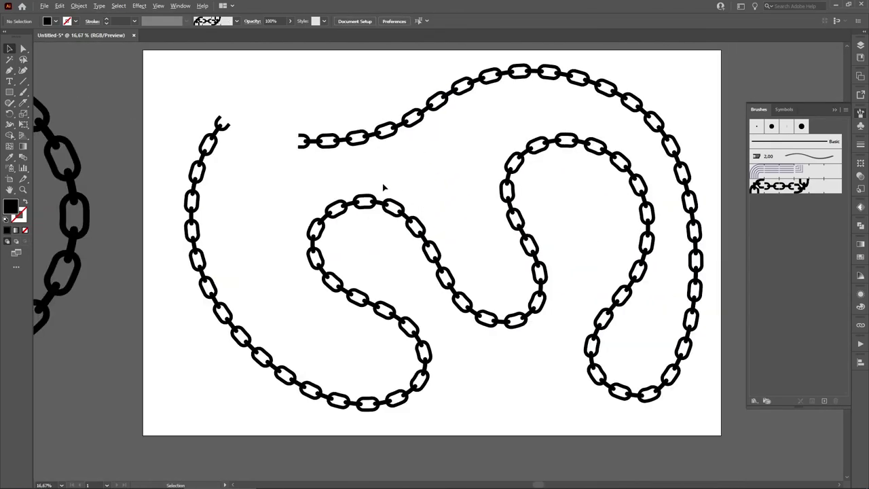
drag(357, 161, 380, 183)
click(835, 111)
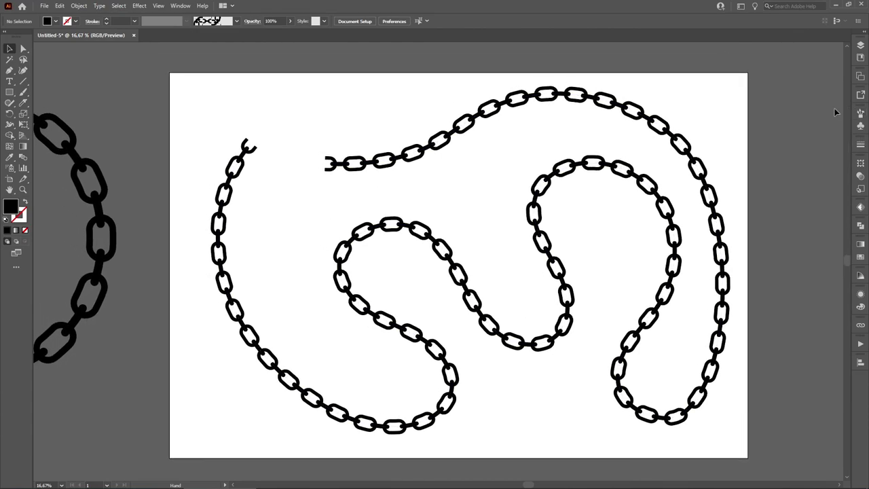